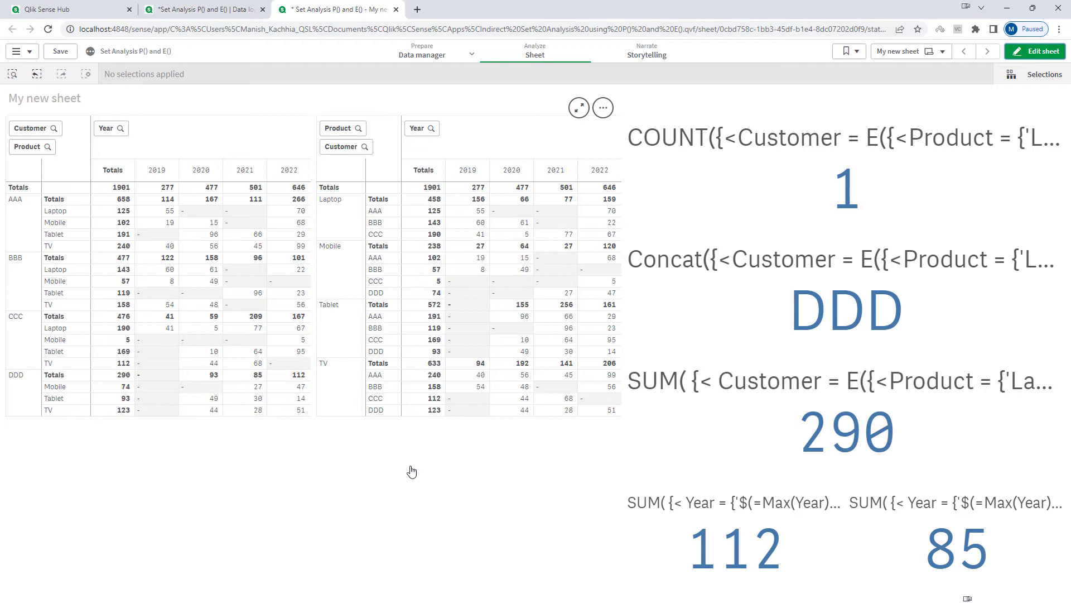
Step: Edit the sheet and change the COUNT KPI's set expression to use P() instead of E() for Customer
{"action": "left_click", "coordinate": [1043, 53]}
{"action": "left_click", "coordinate": [837, 184]}
{"action": "left_click", "coordinate": [1047, 195]}
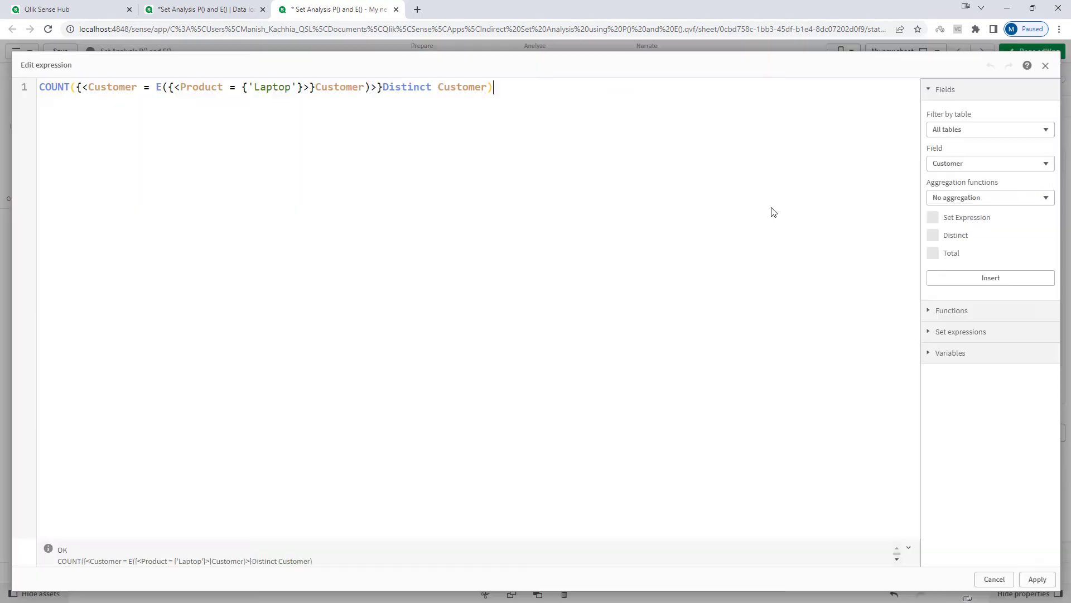
{"action": "double_click", "coordinate": [159, 88]}
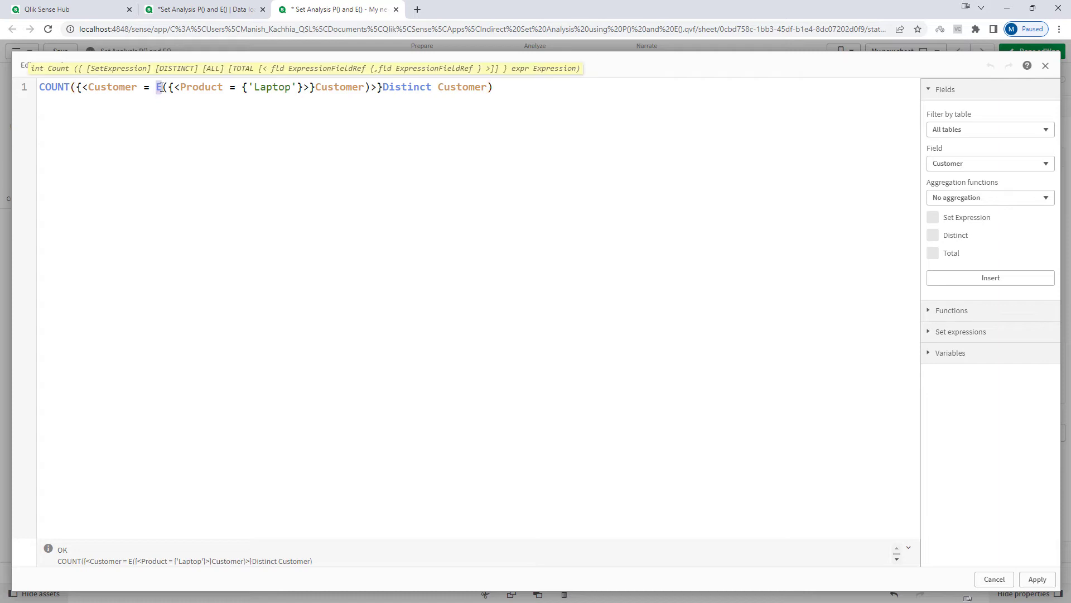
{"action": "type", "text": "P"}
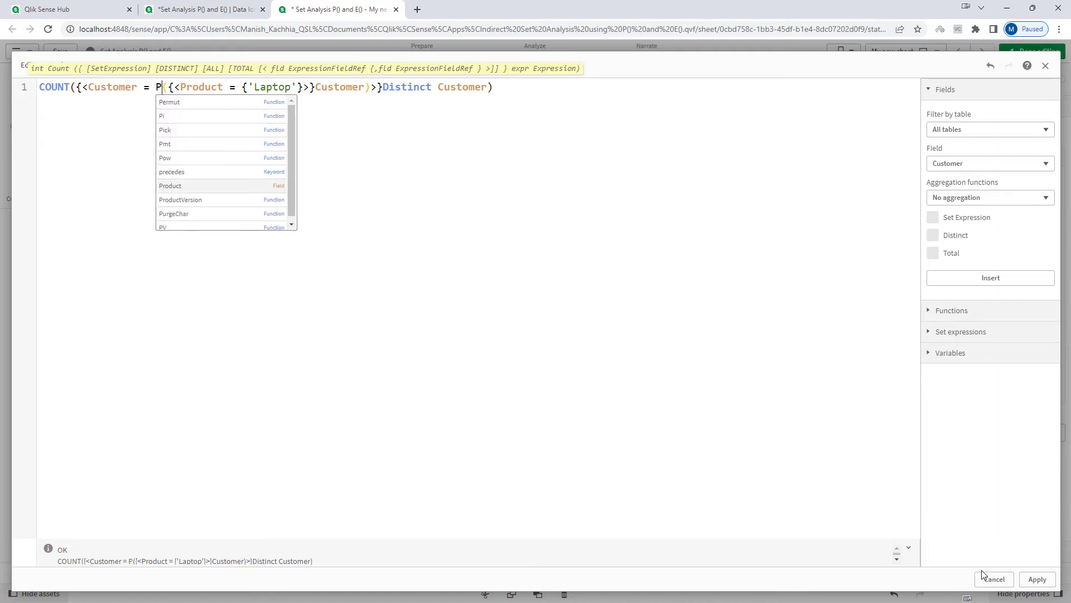
{"action": "left_click", "coordinate": [1032, 583]}
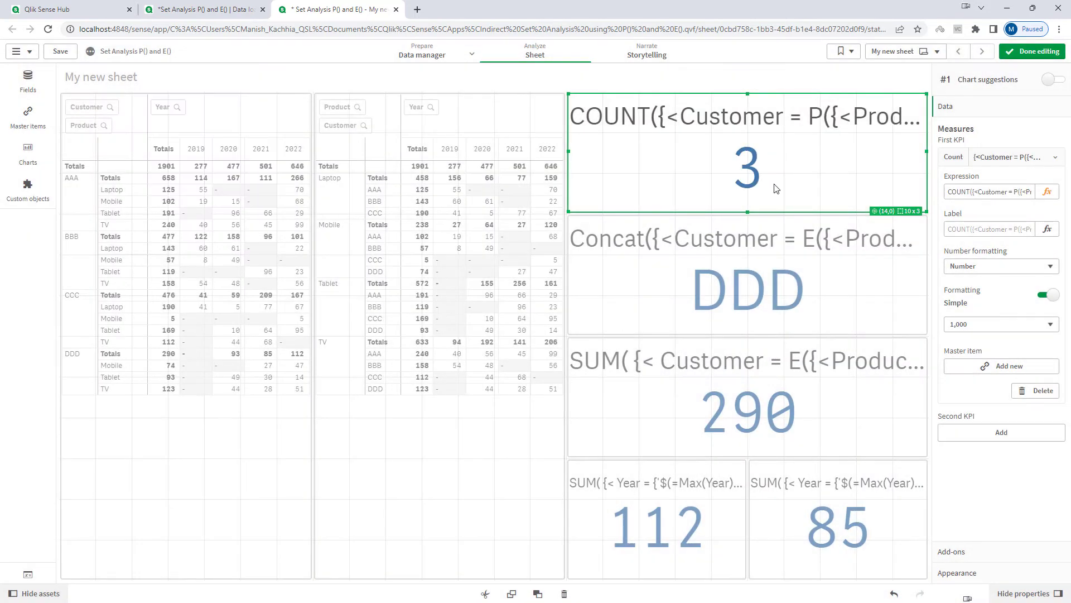
Step: Replace E with P in the Customer set modifier of the Concat KPI's expression
{"action": "left_click", "coordinate": [748, 289]}
{"action": "left_click", "coordinate": [1047, 191]}
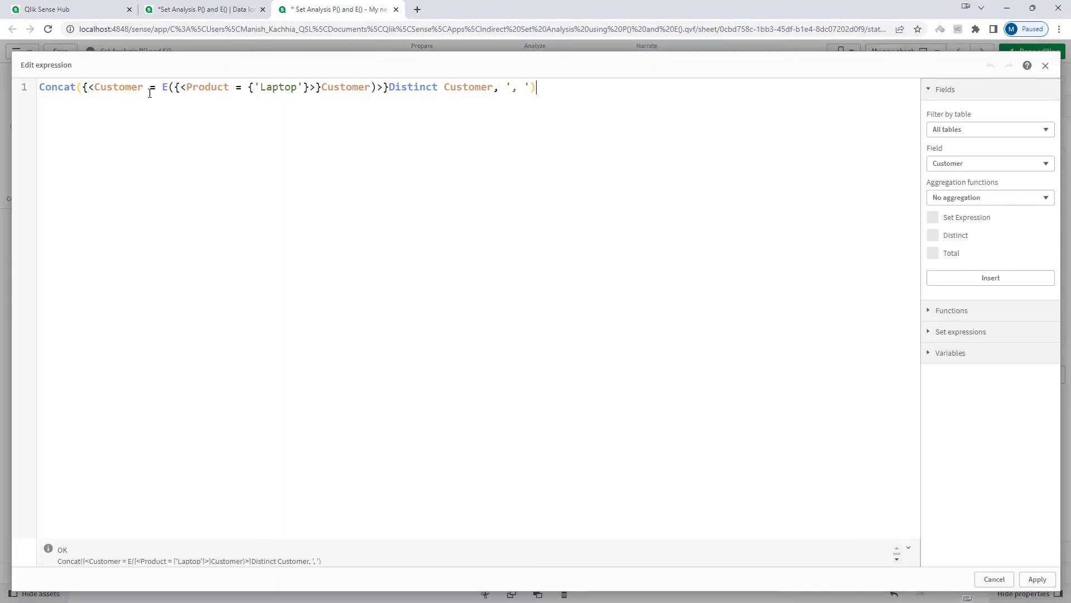
{"action": "double_click", "coordinate": [165, 87]}
{"action": "type", "text": "P"}
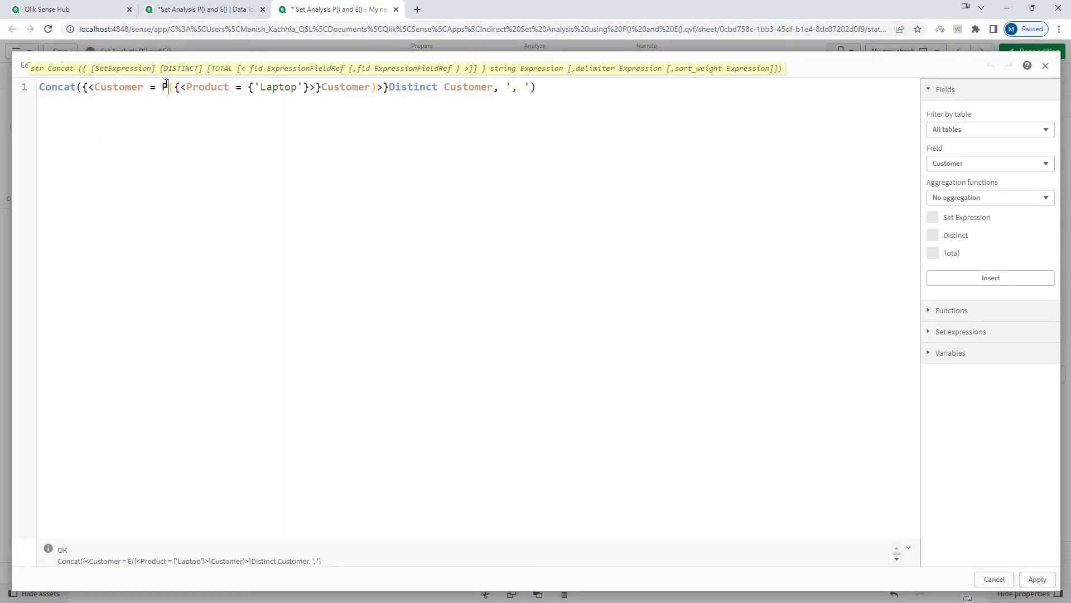
{"action": "left_click", "coordinate": [1030, 580]}
Step: Replace E with P in the Customer modifier of the SUM KPI that has no Year condition
{"action": "left_click", "coordinate": [780, 383]}
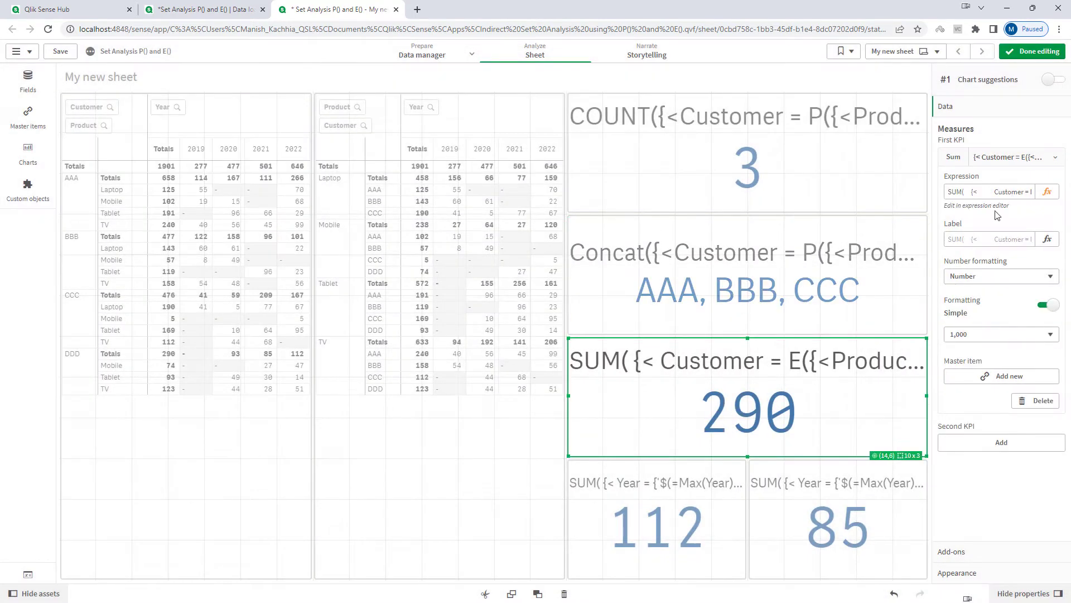
{"action": "left_click", "coordinate": [1047, 191]}
{"action": "double_click", "coordinate": [158, 116]}
{"action": "type", "text": "P"}
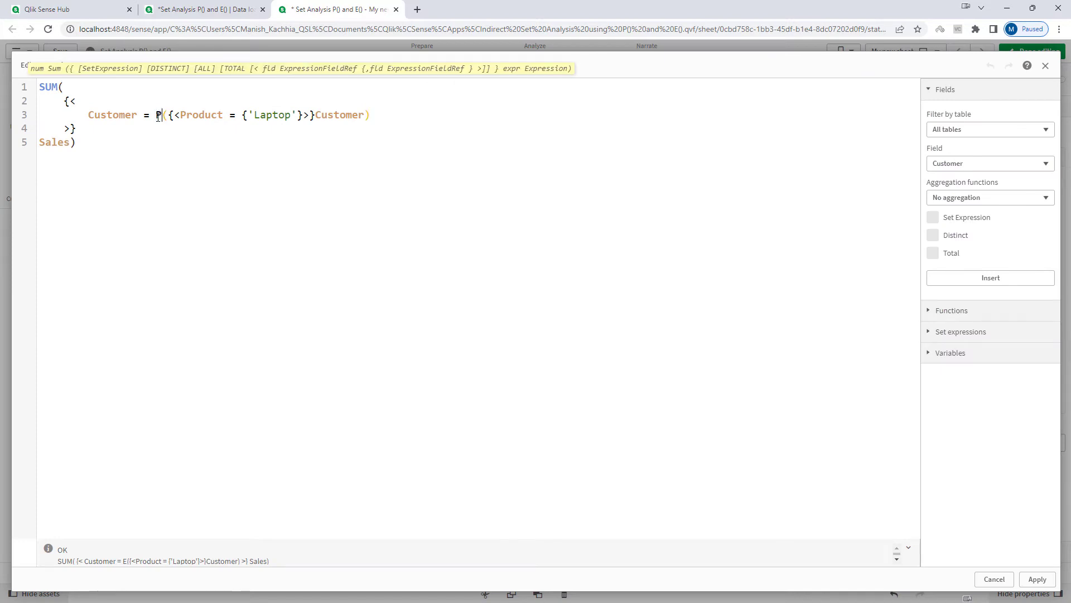
{"action": "left_click", "coordinate": [1037, 579]}
Step: Replace E with P in the Customer modifier of the SUM KPI for the Max(Year) sales
{"action": "left_click", "coordinate": [671, 527]}
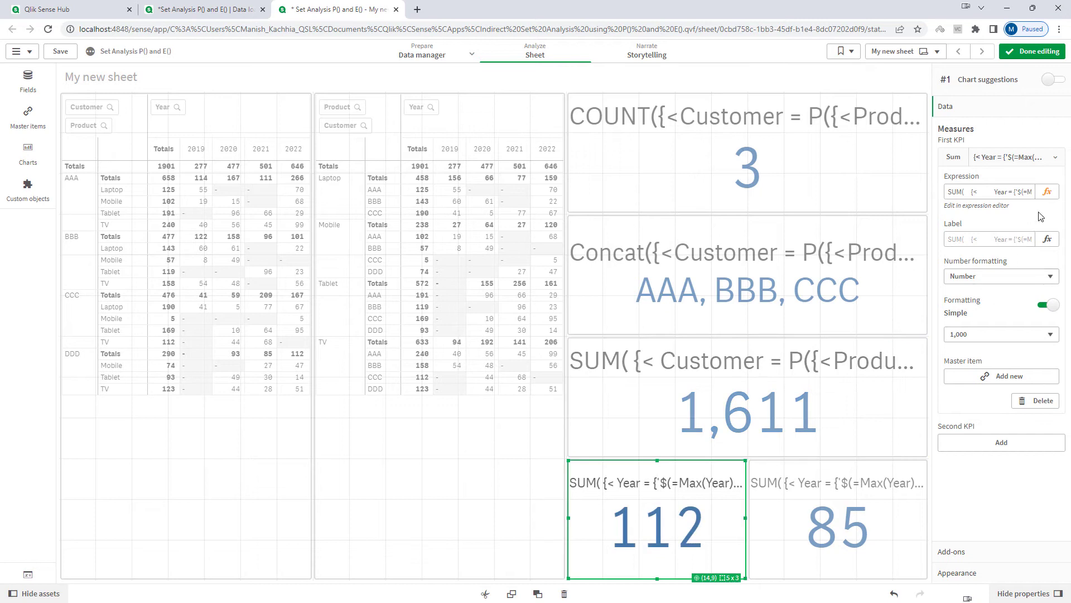
{"action": "left_click", "coordinate": [1047, 192]}
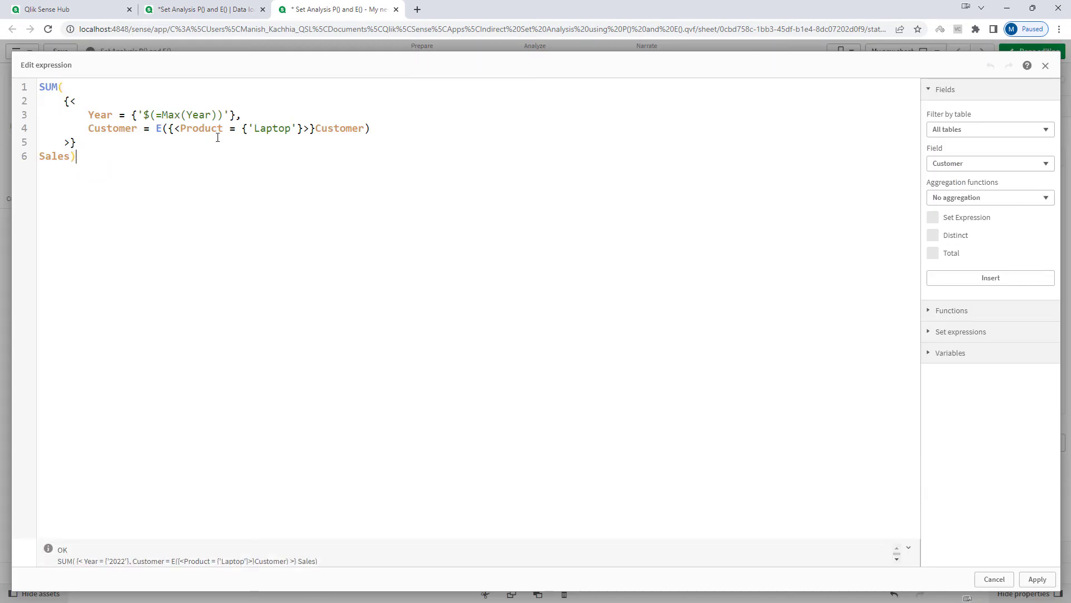
{"action": "double_click", "coordinate": [160, 128]}
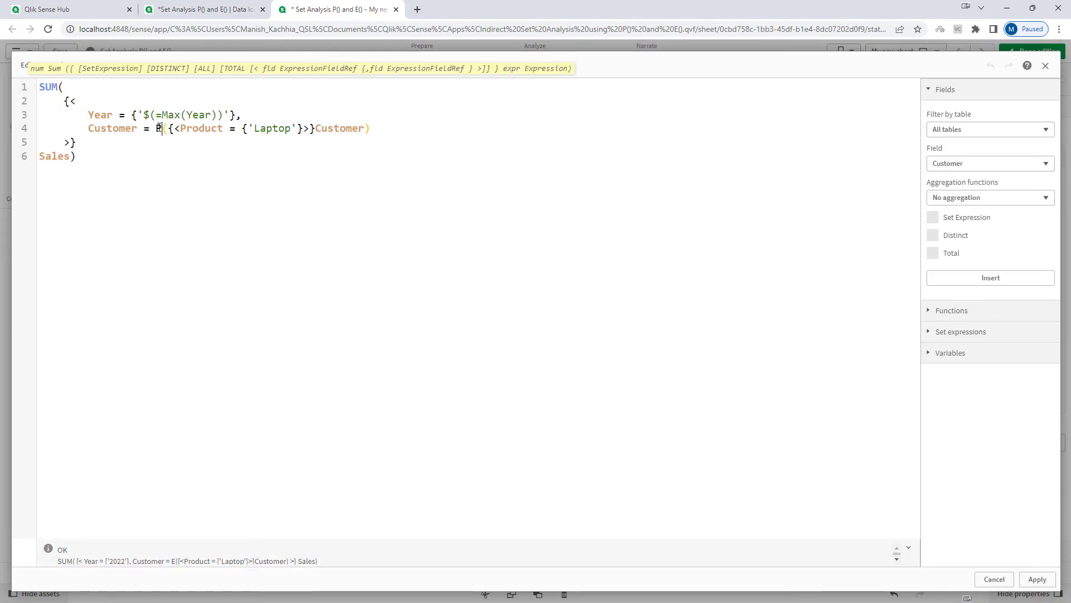
{"action": "type", "text": "P"}
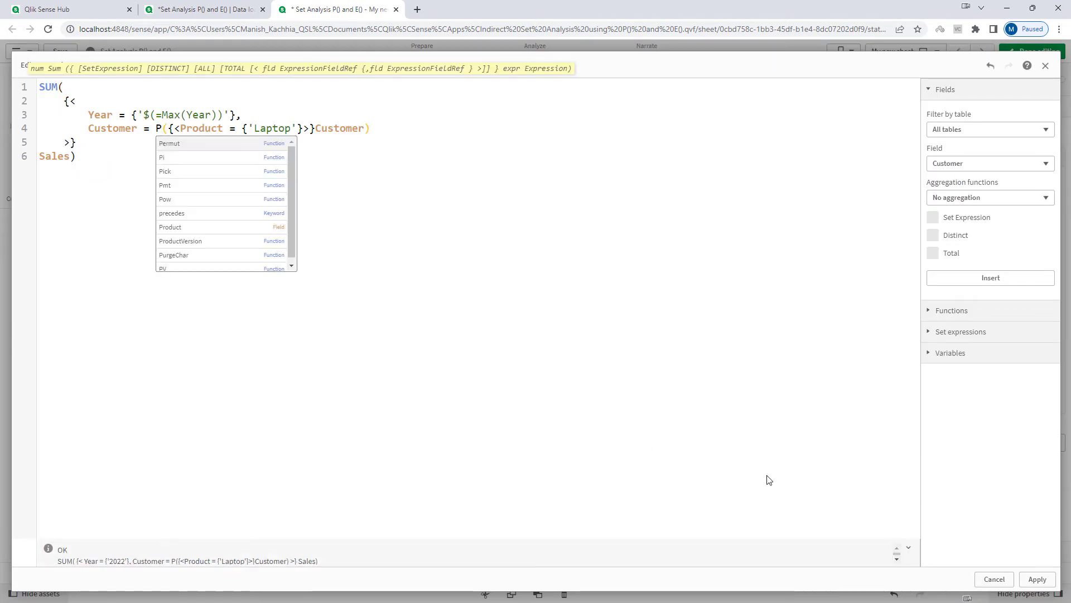
{"action": "left_click", "coordinate": [1036, 580]}
Step: Replace E with P in the Customer modifier of the Max(Year)-1 SUM KPI and finish editing the sheet
{"action": "left_click", "coordinate": [837, 478]}
{"action": "left_click", "coordinate": [1047, 191]}
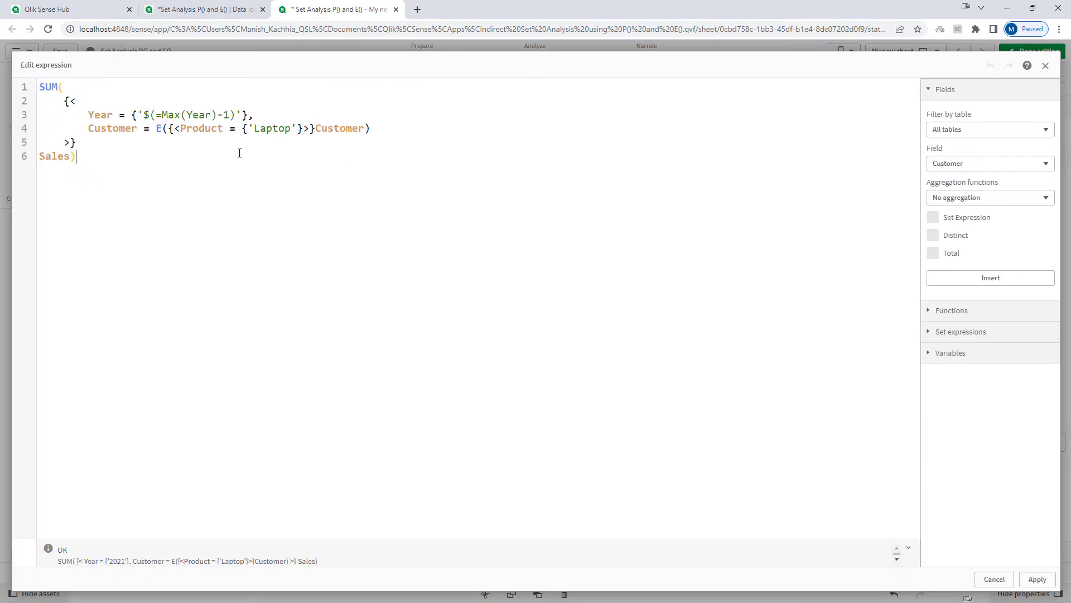
{"action": "double_click", "coordinate": [159, 128]}
{"action": "type", "text": "P"}
{"action": "left_click", "coordinate": [1037, 579]}
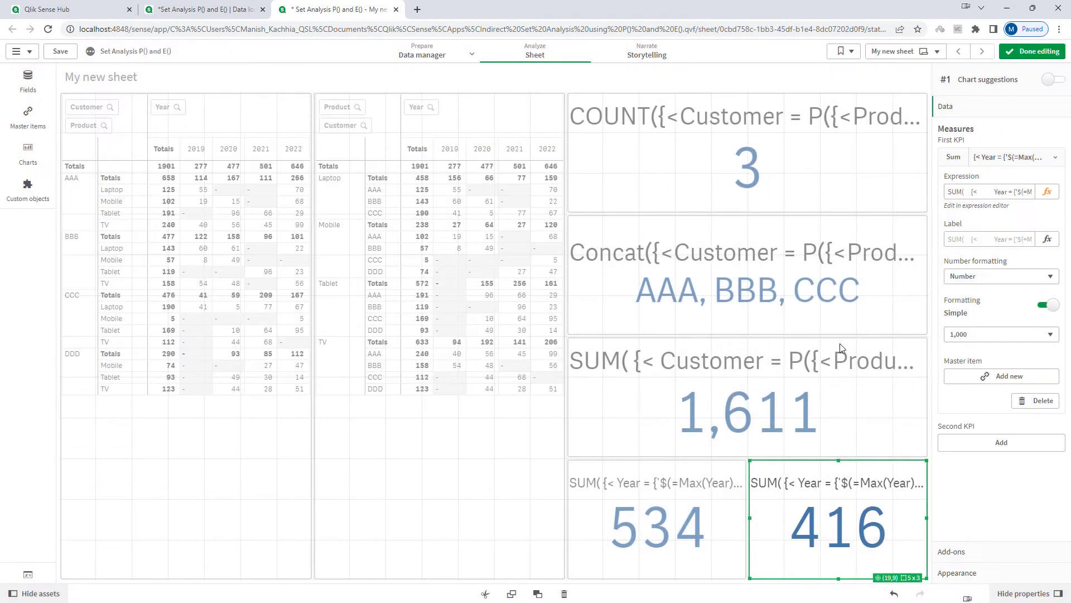
{"action": "left_click", "coordinate": [1022, 55]}
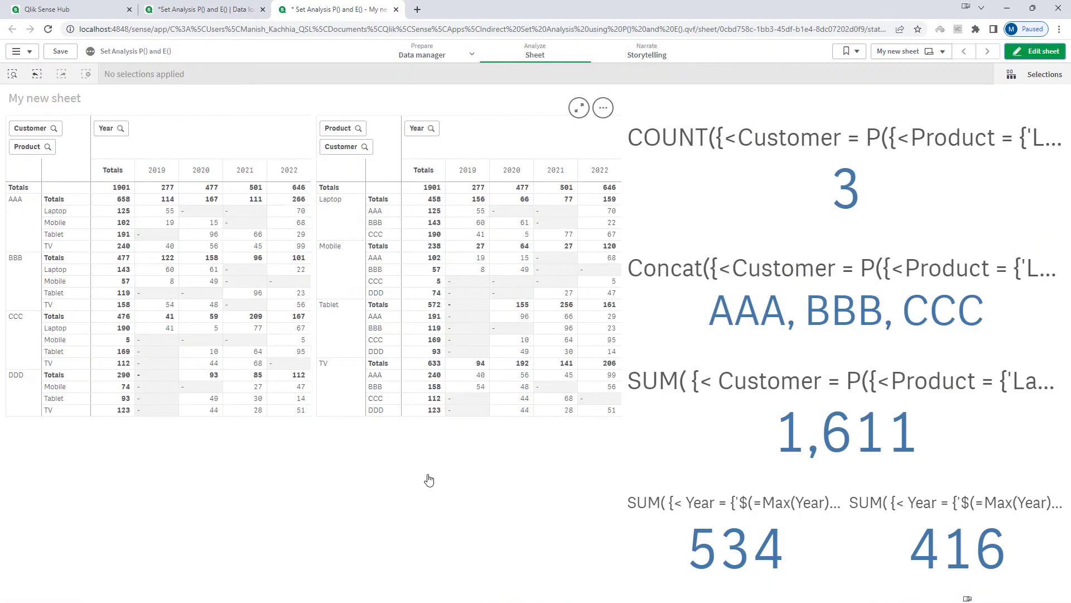
Step: Filter the sheet to year 2020 and clear all selections again
{"action": "left_click", "coordinate": [202, 174]}
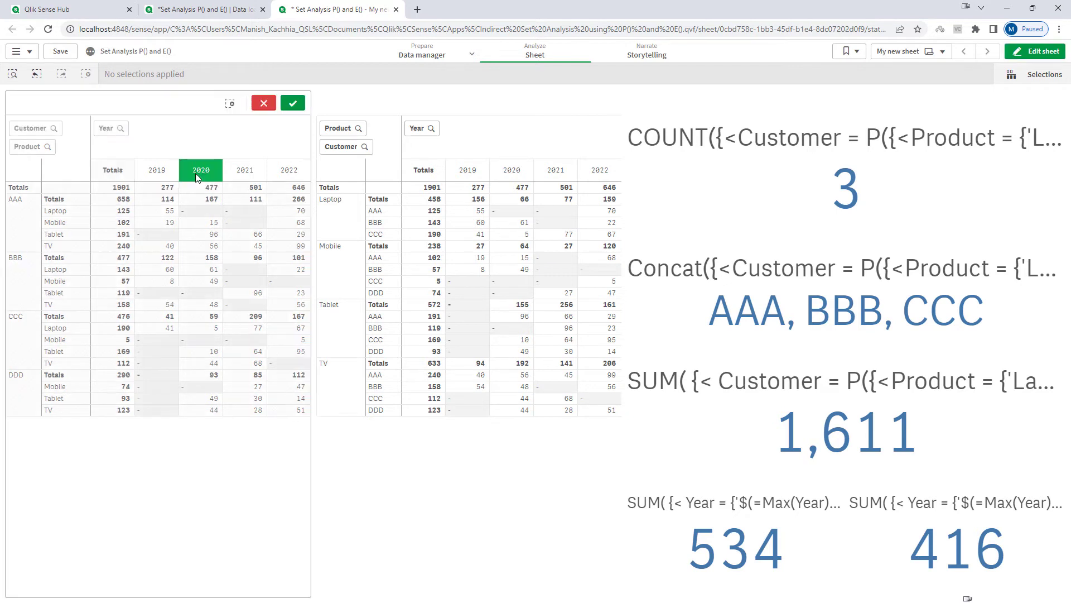
{"action": "left_click", "coordinate": [292, 104]}
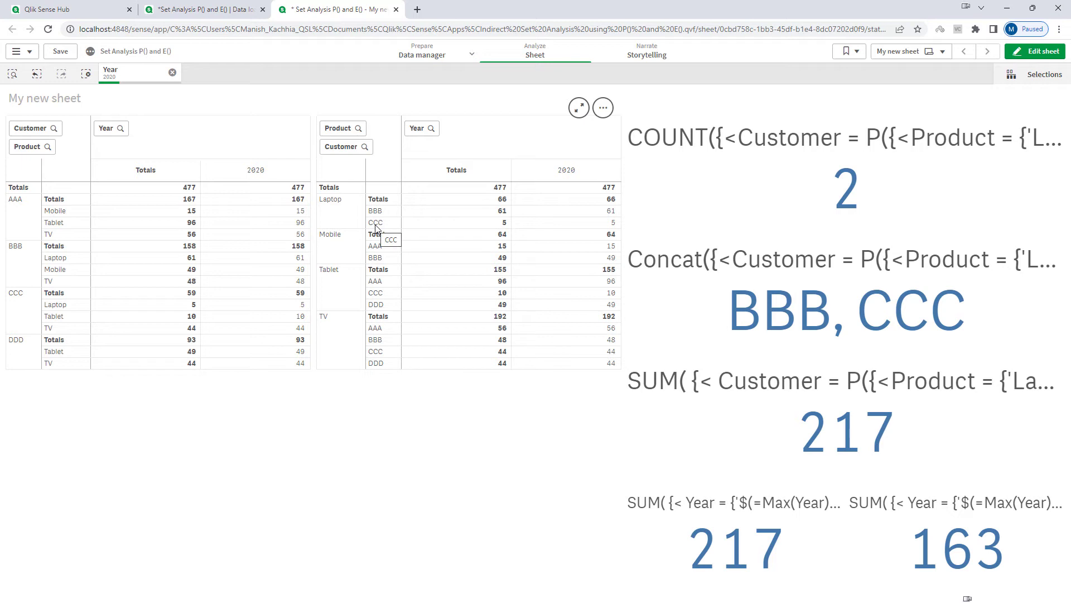
{"action": "left_click", "coordinate": [86, 74]}
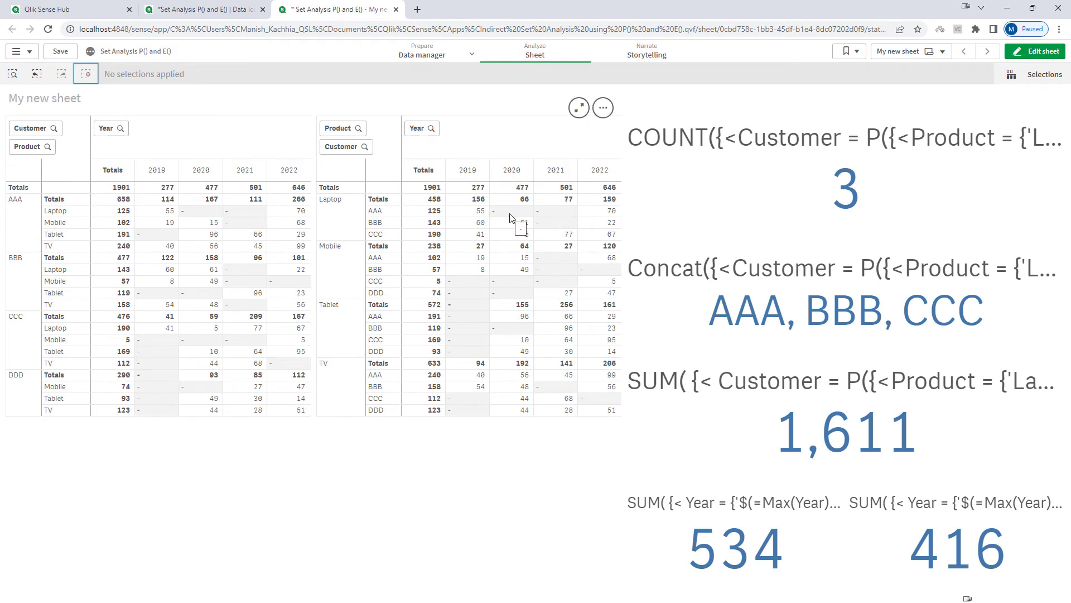
Step: Filter the sheet to year 2020 from the pivot table grouped by customer
{"action": "left_click", "coordinate": [201, 169]}
{"action": "left_click", "coordinate": [294, 108]}
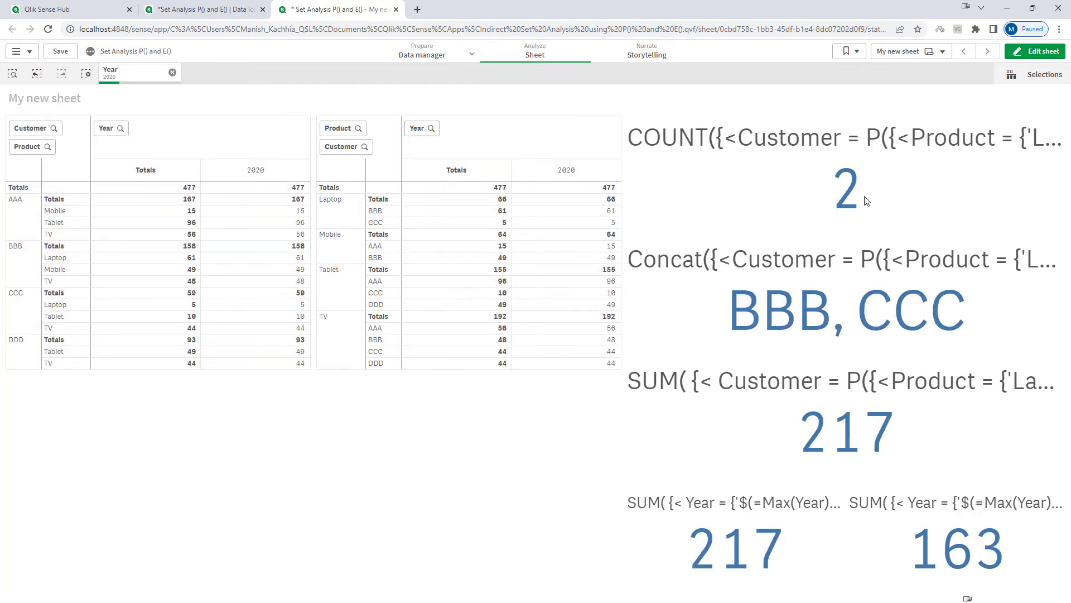
Step: Open the COUNT KPI's expression in edit mode and examine how its set expression restricts the distinct Customer count
{"action": "left_click", "coordinate": [1036, 51]}
{"action": "left_click", "coordinate": [862, 160]}
{"action": "left_click", "coordinate": [1047, 191]}
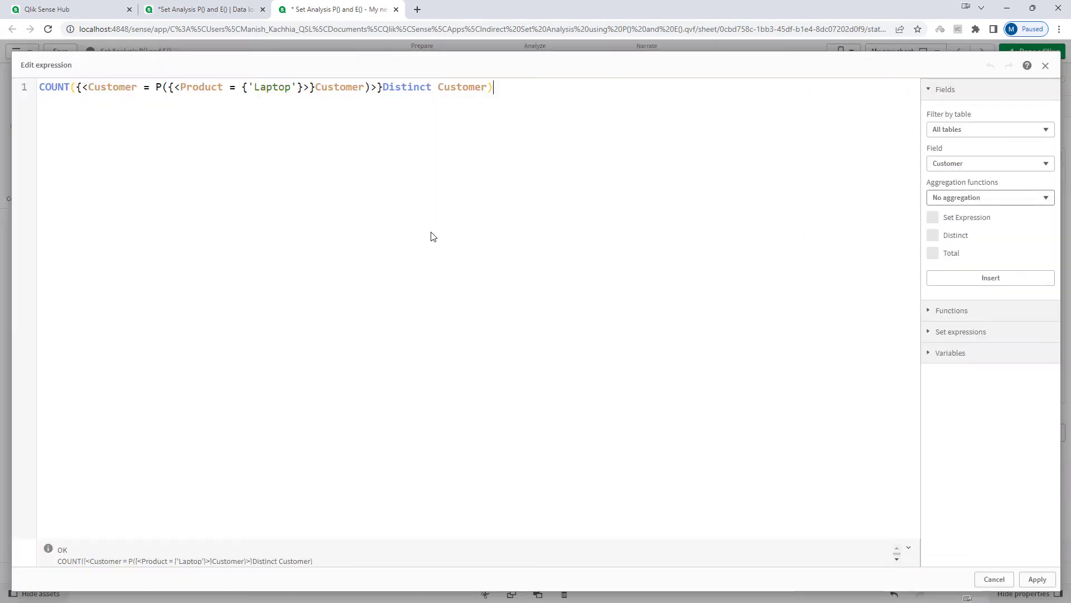
{"action": "left_click_drag", "start_coordinate": [77, 87], "coordinate": [383, 88]}
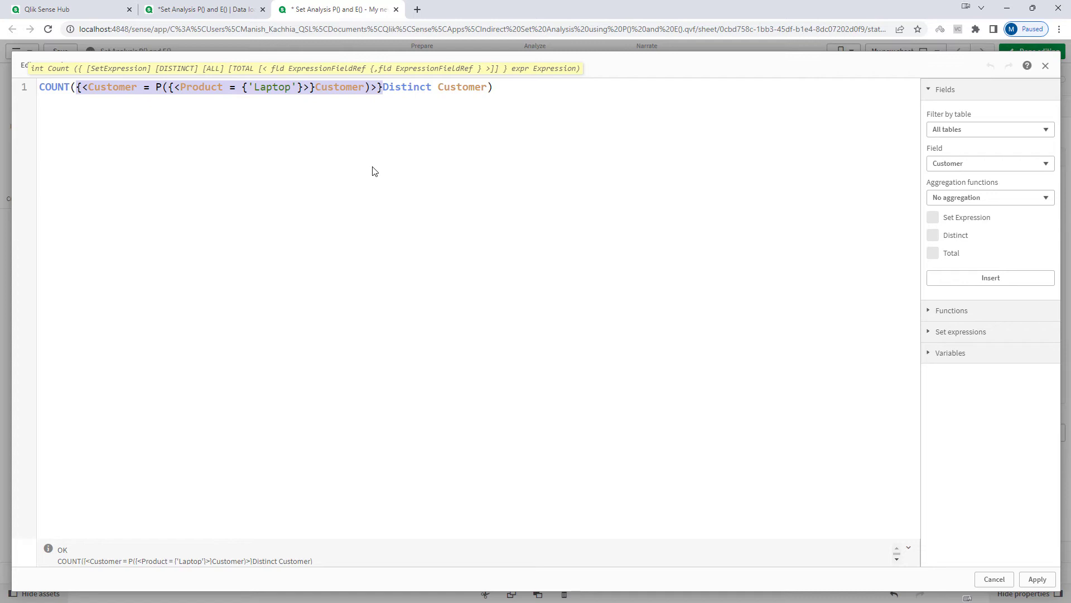
{"action": "left_click", "coordinate": [356, 223]}
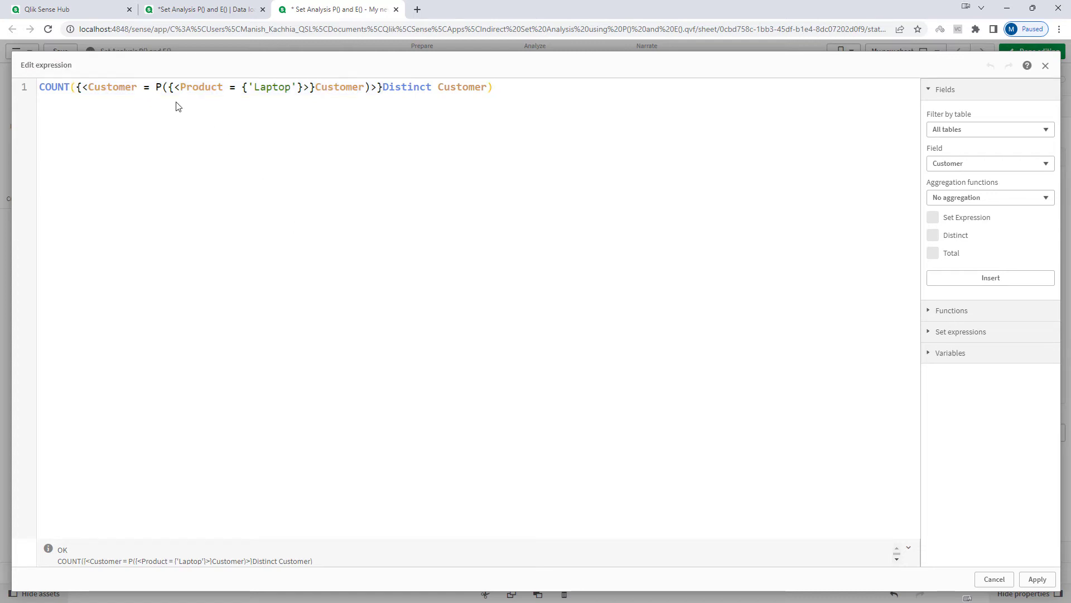
{"action": "left_click_drag", "start_coordinate": [177, 88], "coordinate": [285, 88]}
{"action": "left_click", "coordinate": [343, 256]}
{"action": "double_click", "coordinate": [115, 87]}
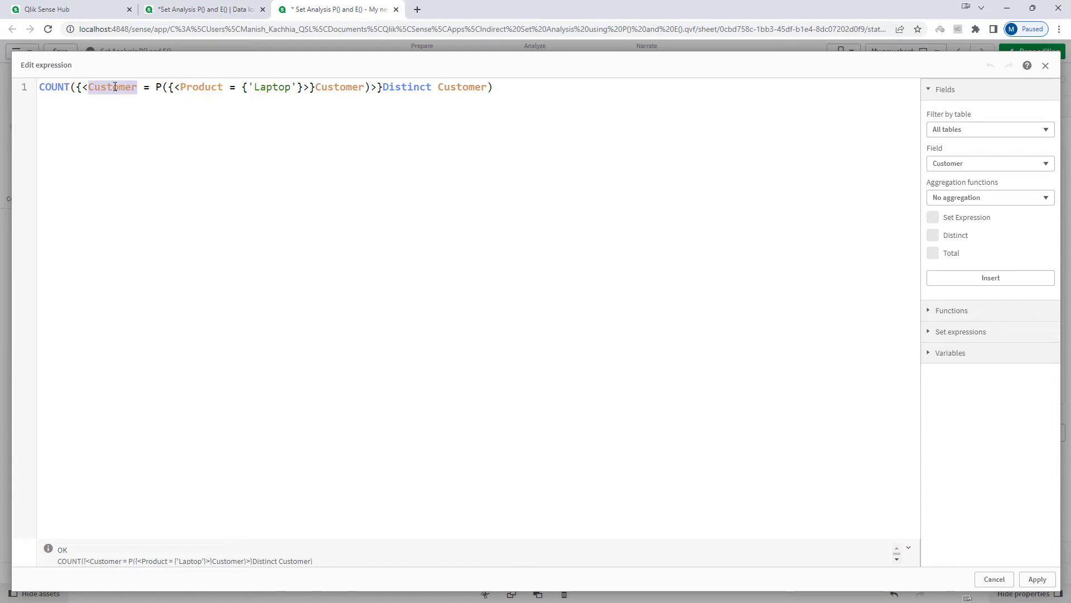
{"action": "left_click", "coordinate": [471, 98]}
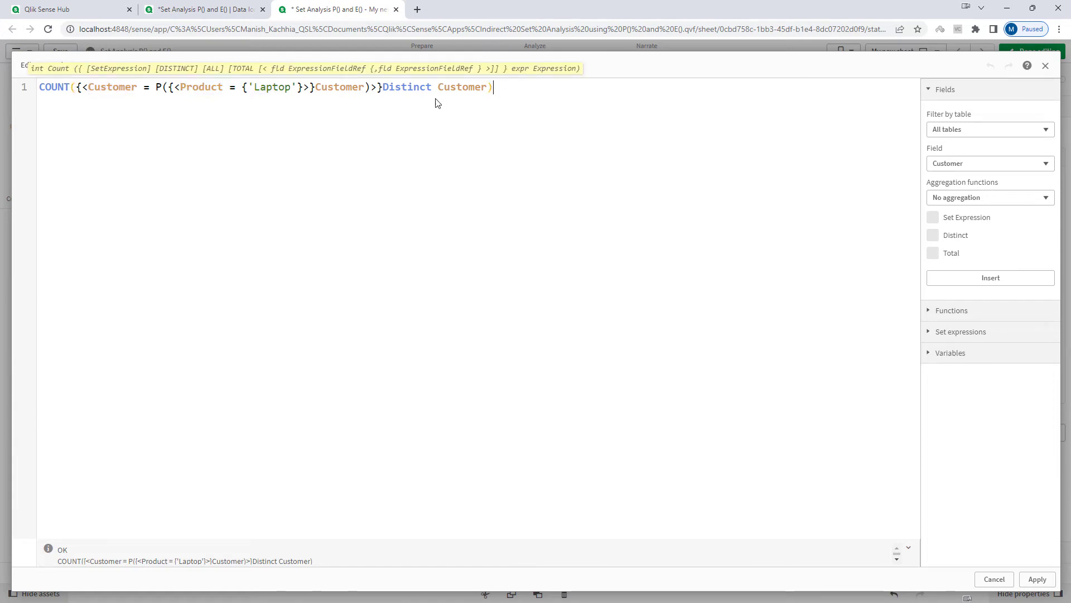
{"action": "left_click", "coordinate": [18, 91]}
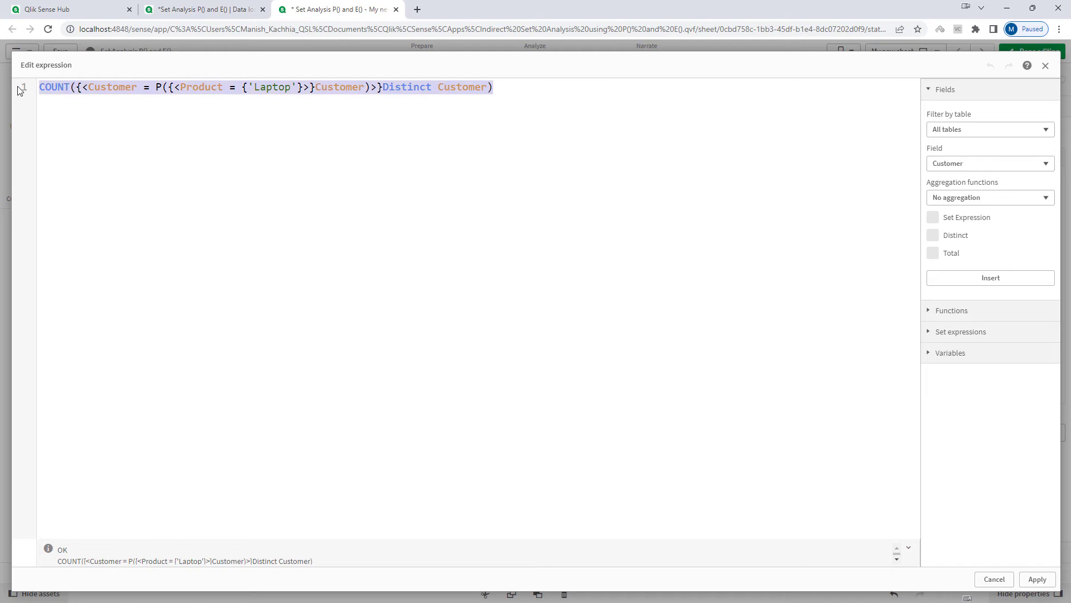
{"action": "left_click", "coordinate": [202, 192]}
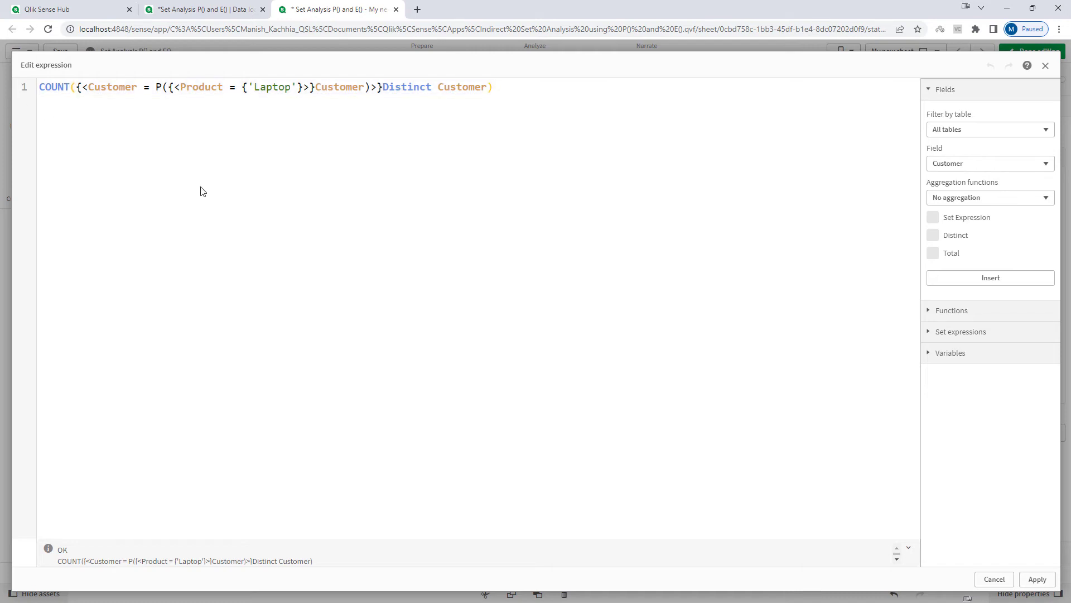
Step: Examine the inner Product = {'Laptop'} condition and how P() passes its customers to the outer Customer modifier
{"action": "left_click_drag", "start_coordinate": [181, 88], "coordinate": [304, 87]}
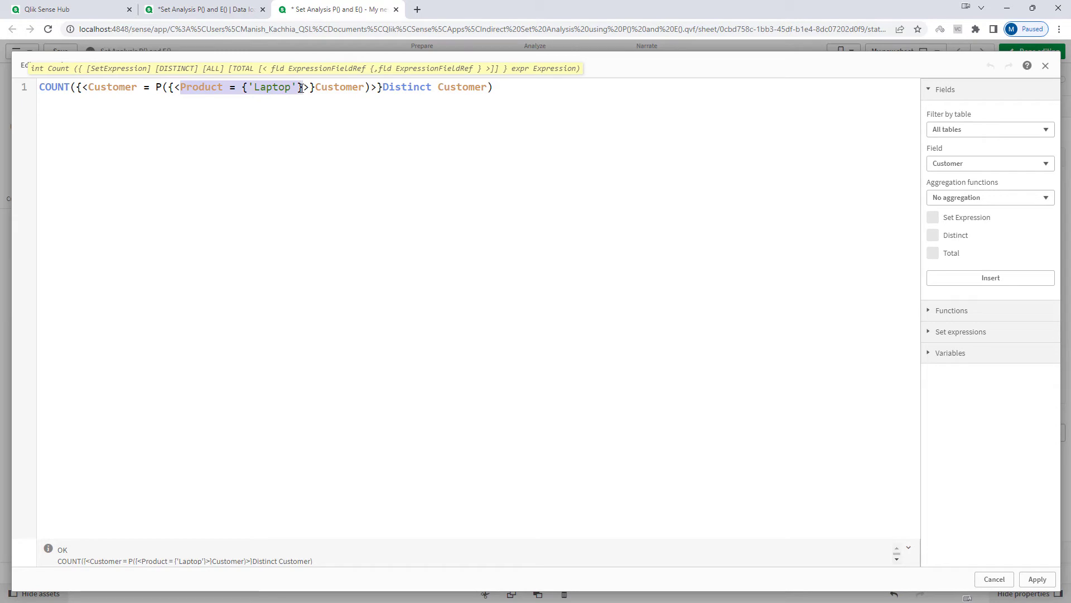
{"action": "left_click", "coordinate": [274, 275]}
{"action": "left_click_drag", "start_coordinate": [182, 87], "coordinate": [304, 87]}
{"action": "left_click", "coordinate": [250, 156]}
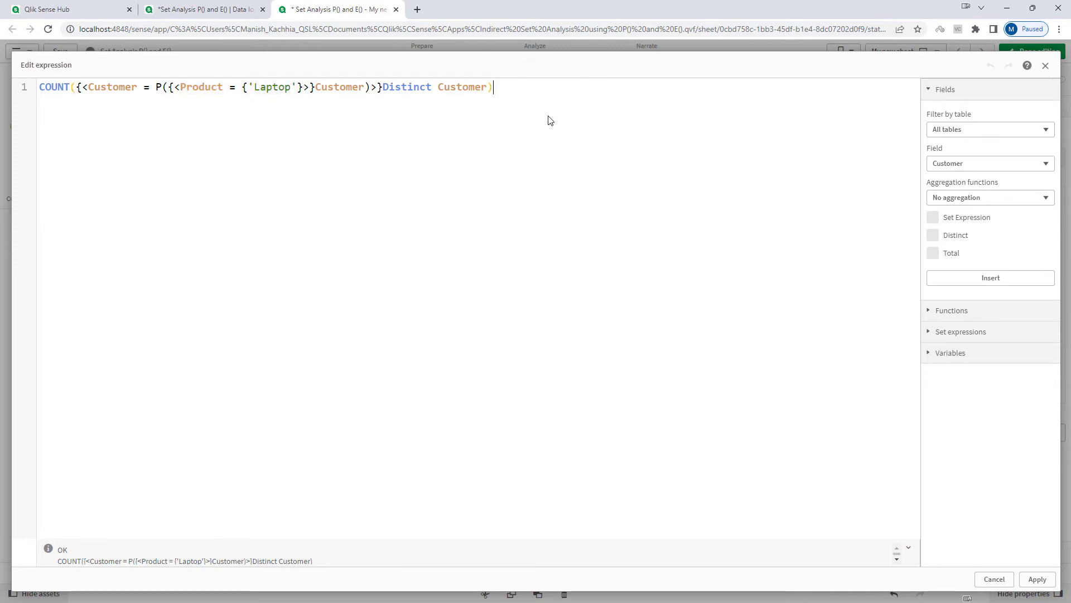
{"action": "left_click_drag", "start_coordinate": [536, 92], "coordinate": [23, 87]}
{"action": "left_click", "coordinate": [81, 143]}
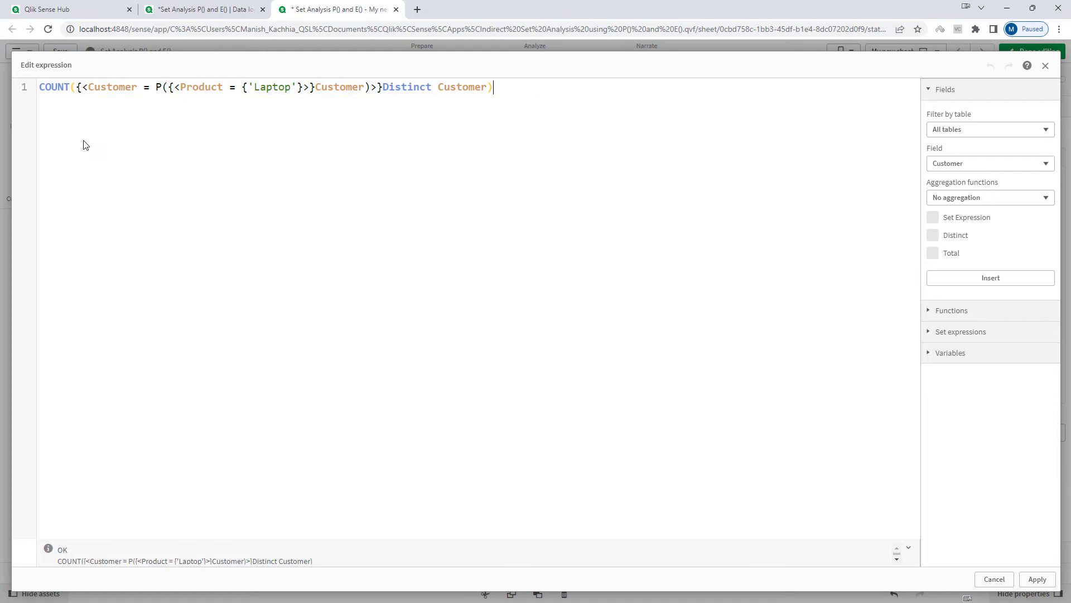
{"action": "double_click", "coordinate": [112, 89]}
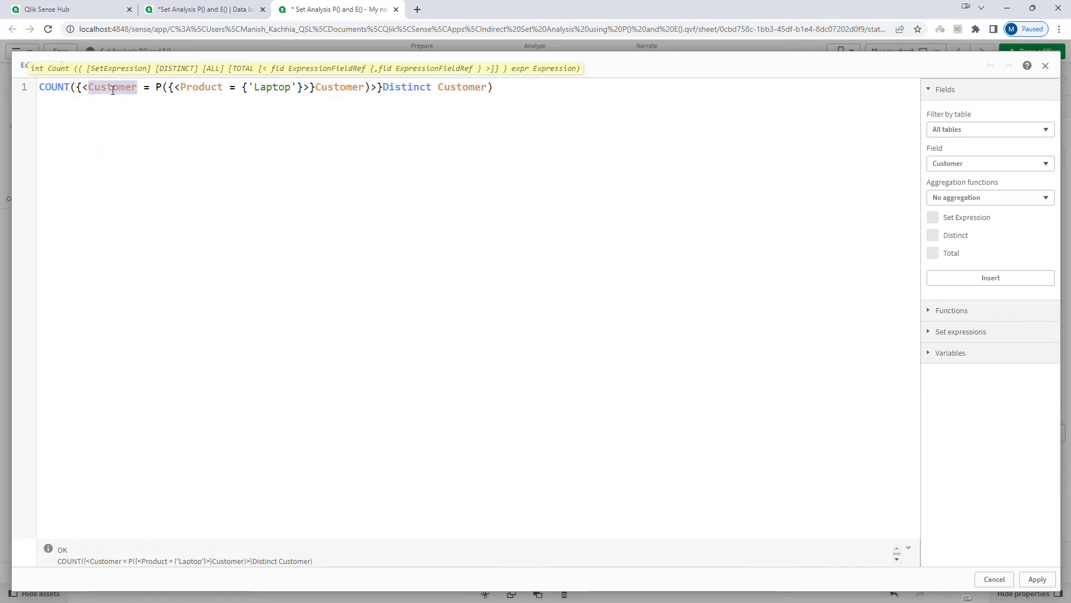
{"action": "left_click", "coordinate": [133, 140]}
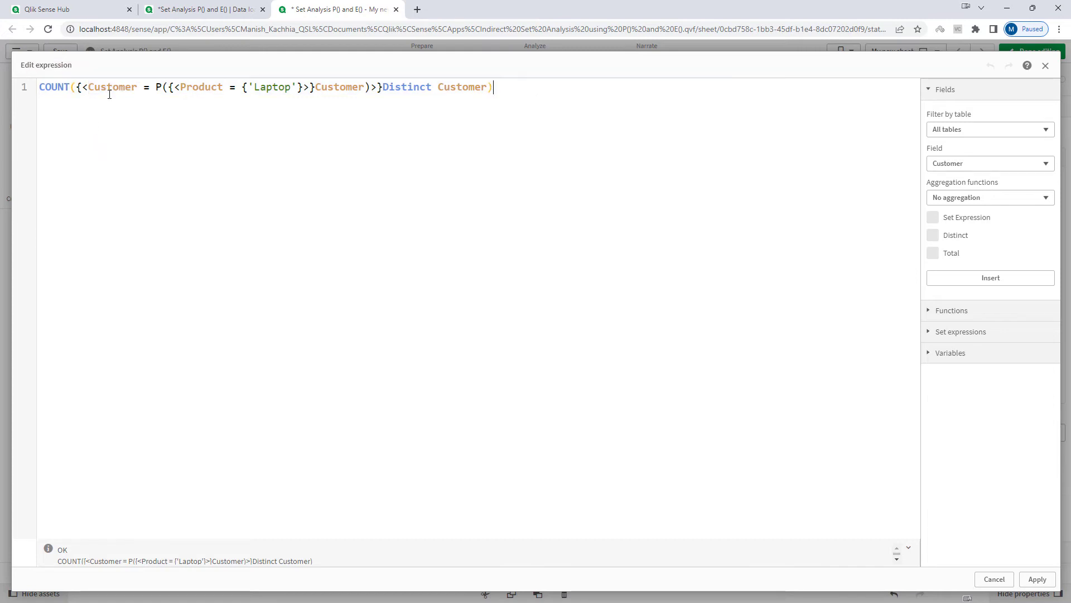
{"action": "double_click", "coordinate": [112, 88]}
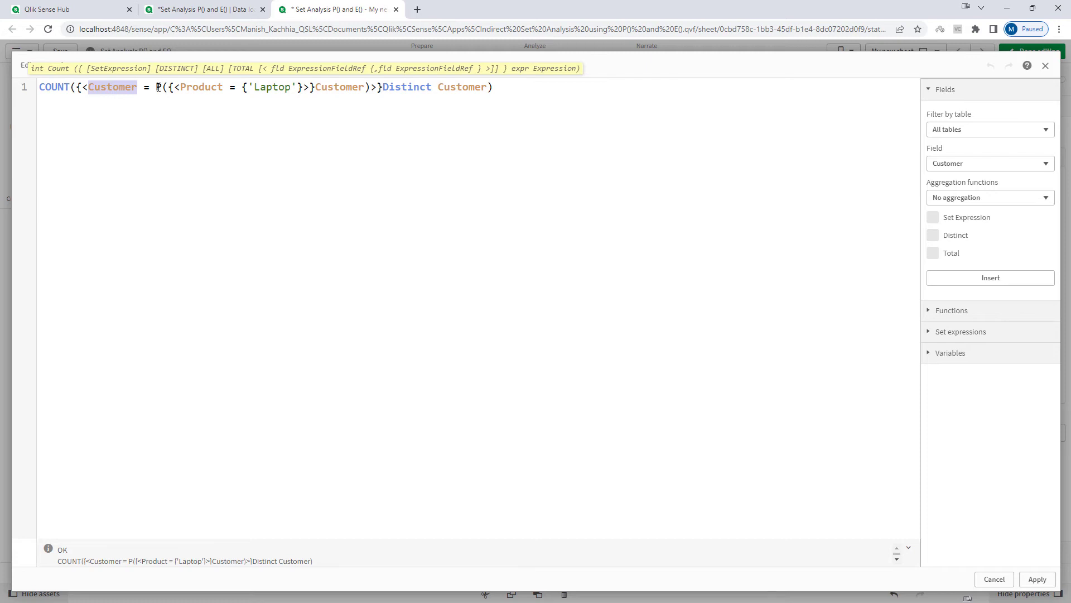
{"action": "left_click_drag", "start_coordinate": [157, 89], "coordinate": [163, 89]}
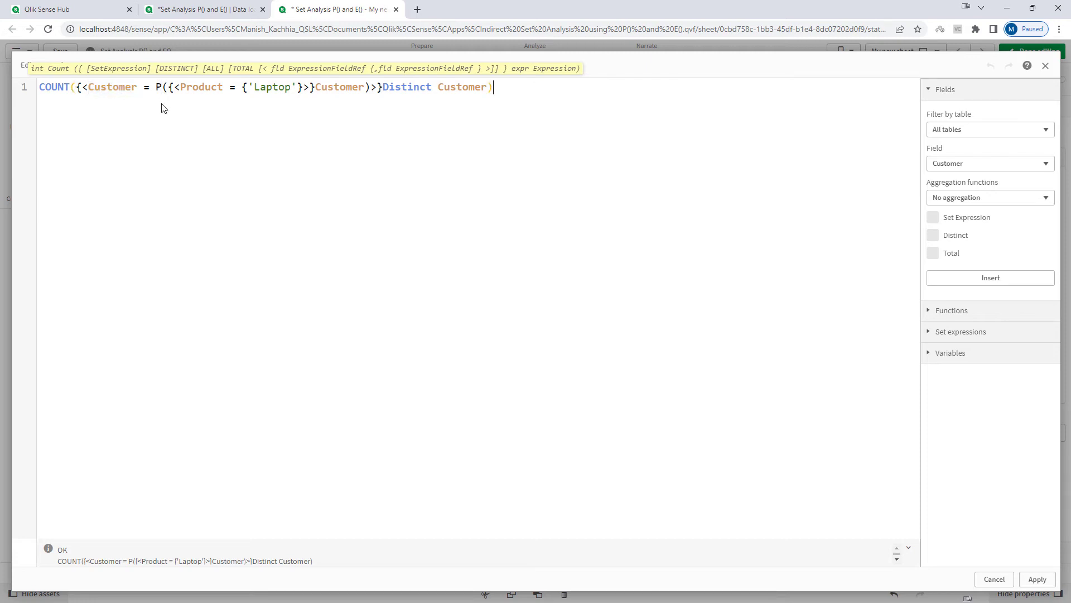
{"action": "left_click", "coordinate": [164, 108]}
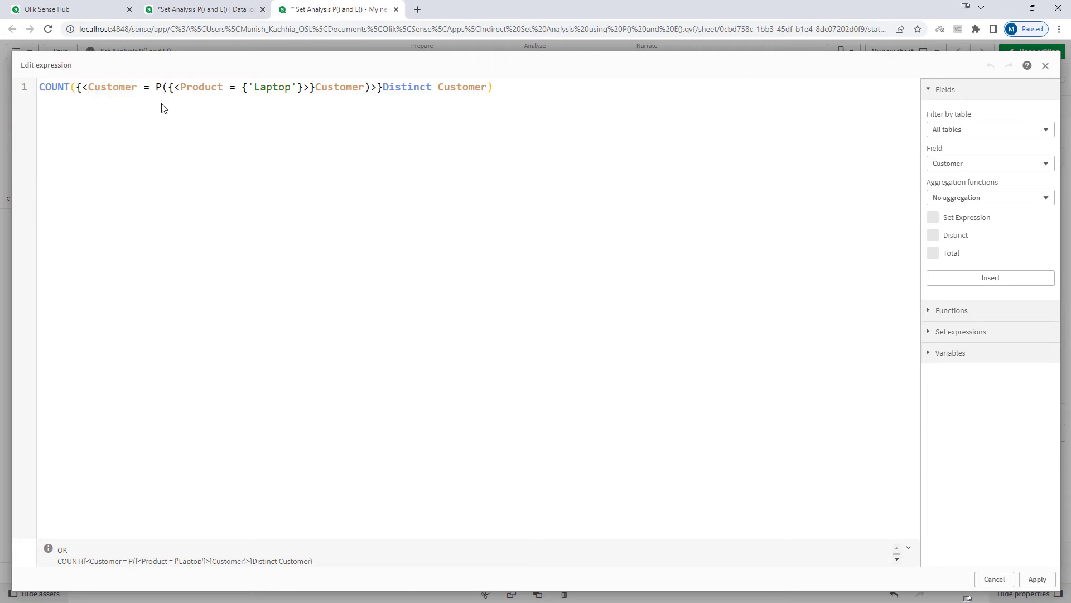
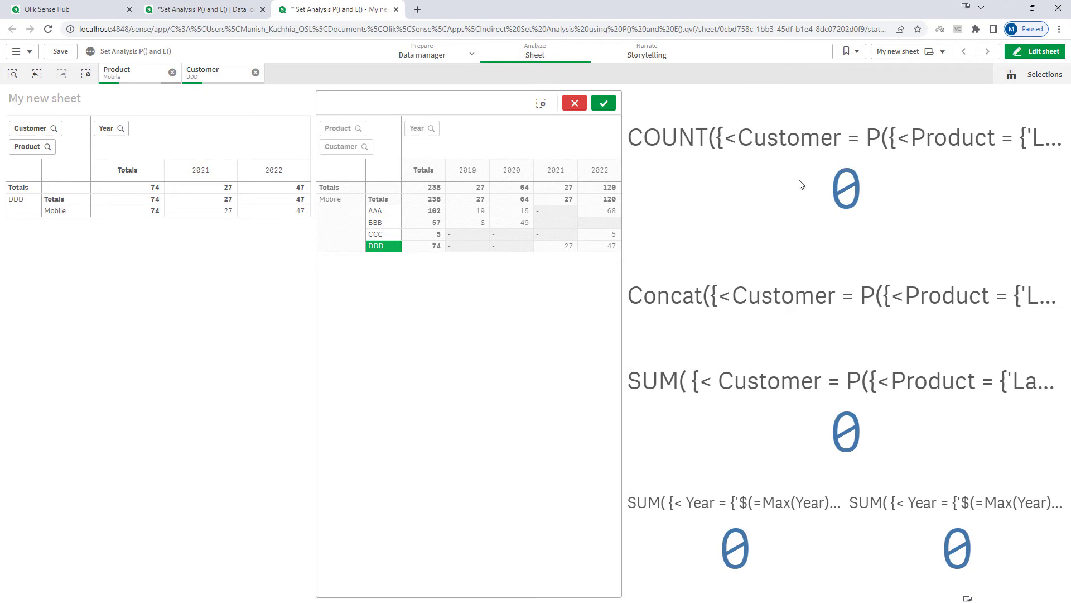
Step: Clear all selections, filter the sheet to customers DDD and CCC from the product-grouped pivot table, and clear again
{"action": "key", "text": "ctrl+shift+d"}
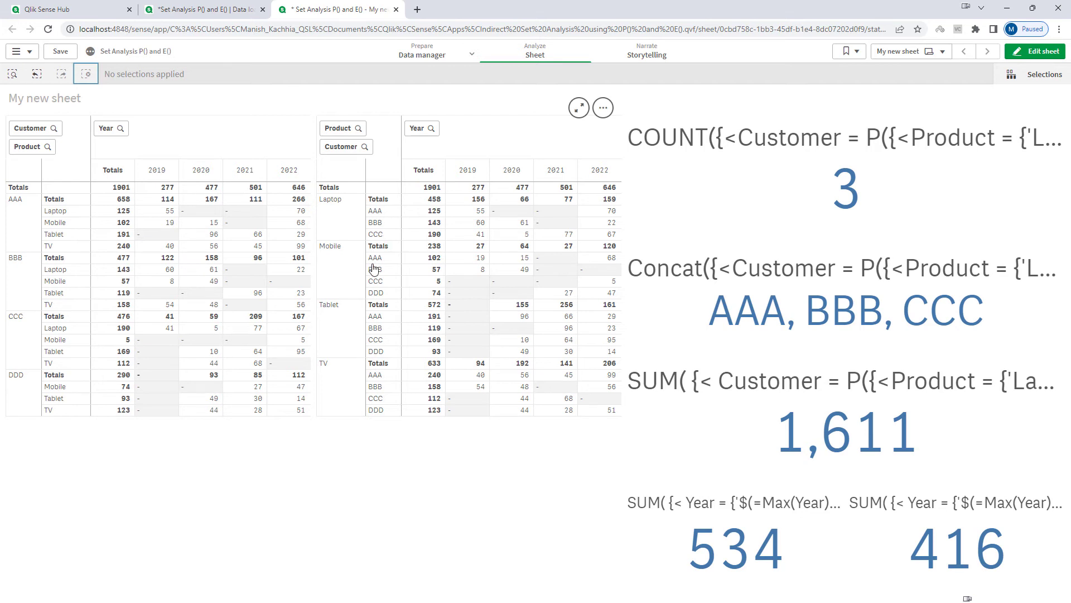
{"action": "left_click", "coordinate": [376, 293]}
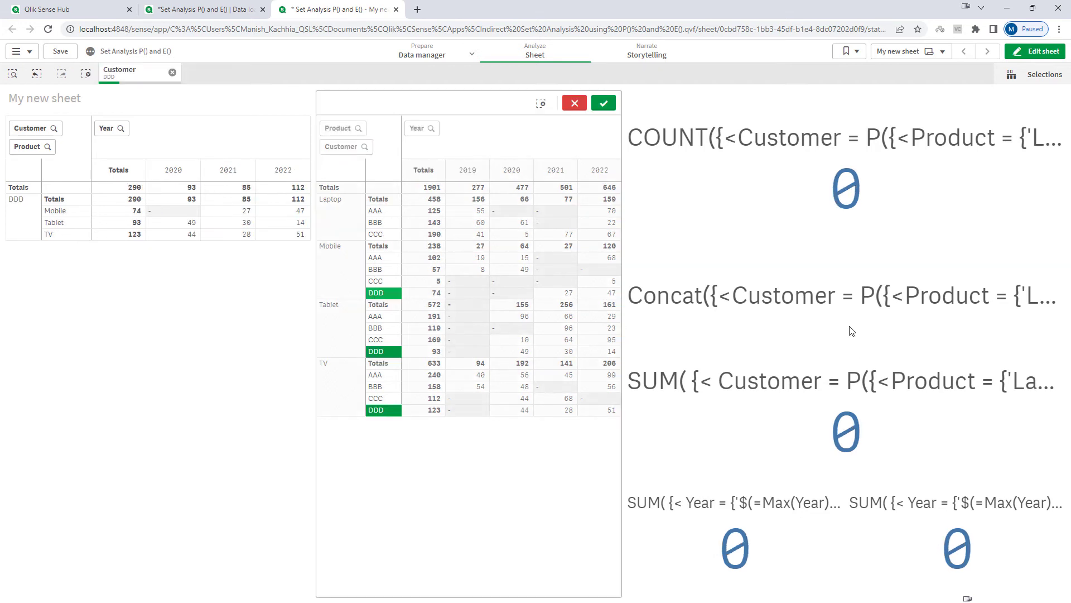
{"action": "left_click", "coordinate": [383, 282]}
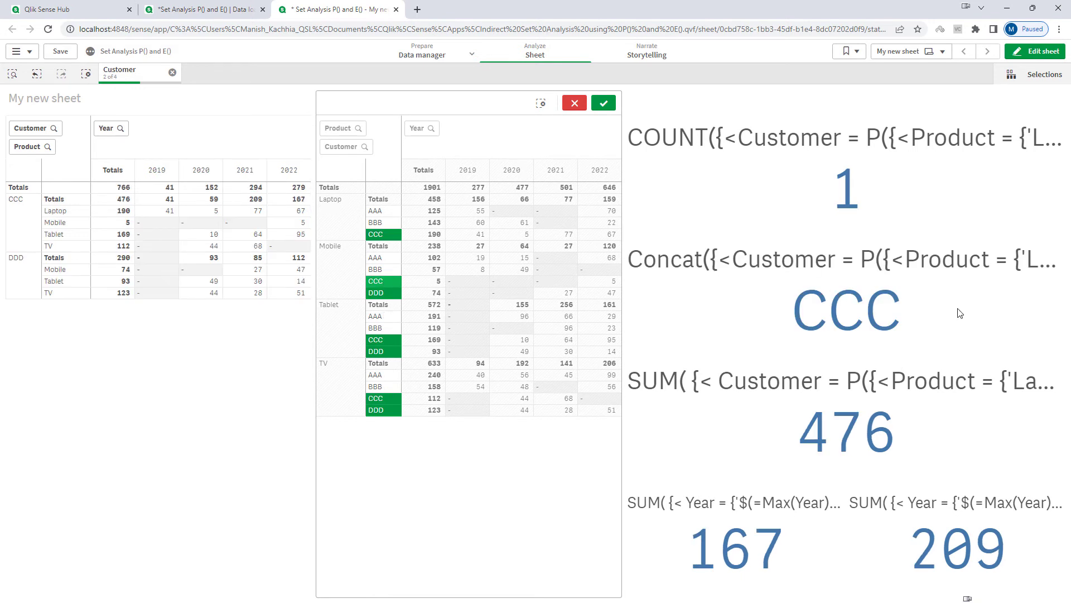
{"action": "key", "text": "ctrl+shift+d"}
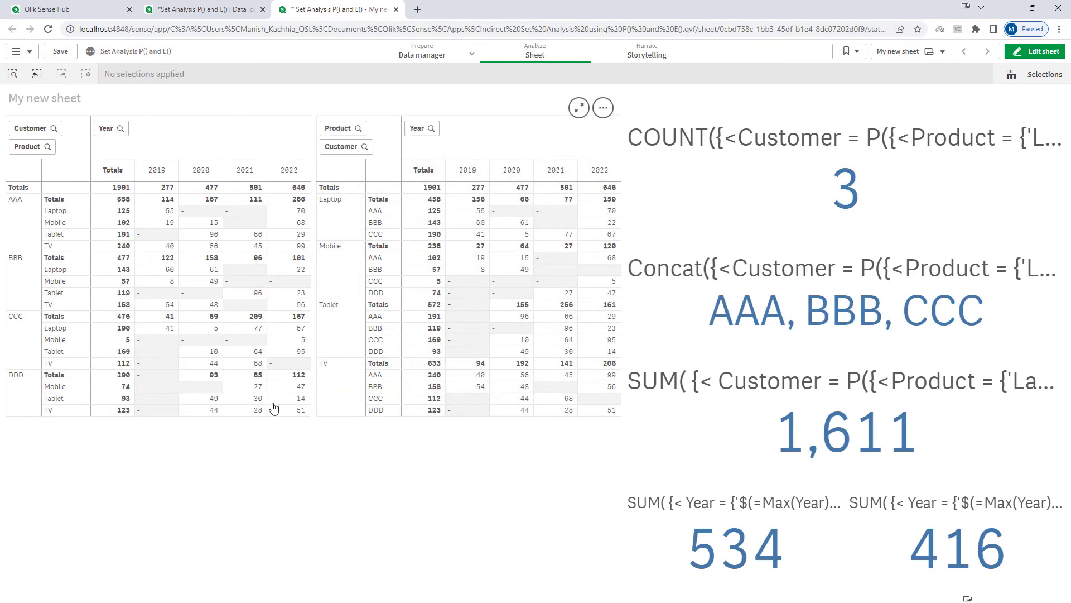
Step: Filter the sheet to customers AAA and BBB, add year 2020, and remove the selections again
{"action": "left_click", "coordinate": [20, 225]}
{"action": "left_click", "coordinate": [17, 266]}
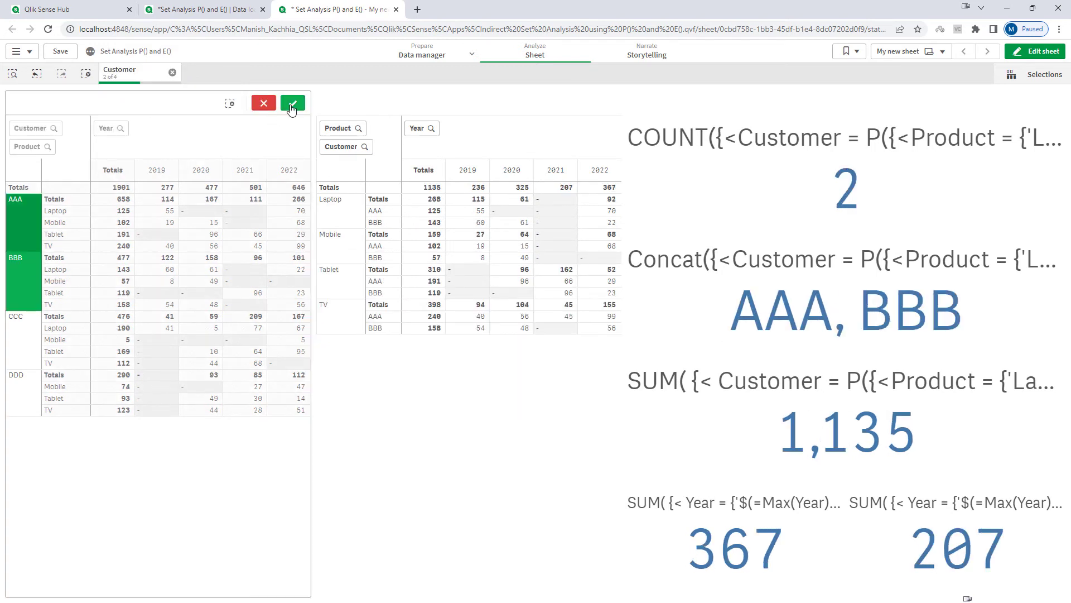
{"action": "left_click", "coordinate": [290, 101]}
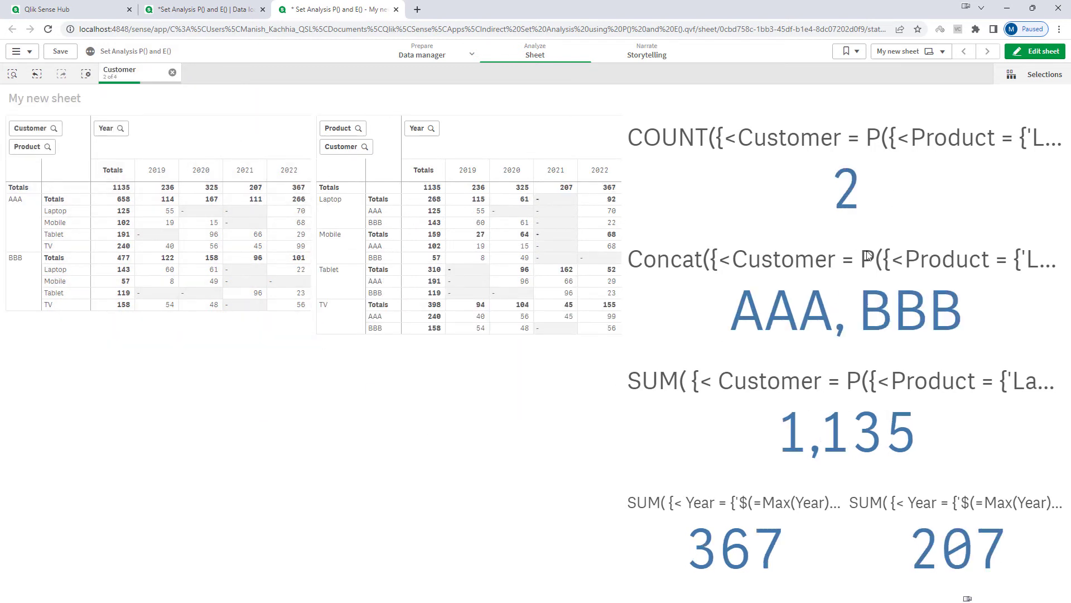
{"action": "left_click", "coordinate": [202, 173]}
{"action": "left_click", "coordinate": [292, 106]}
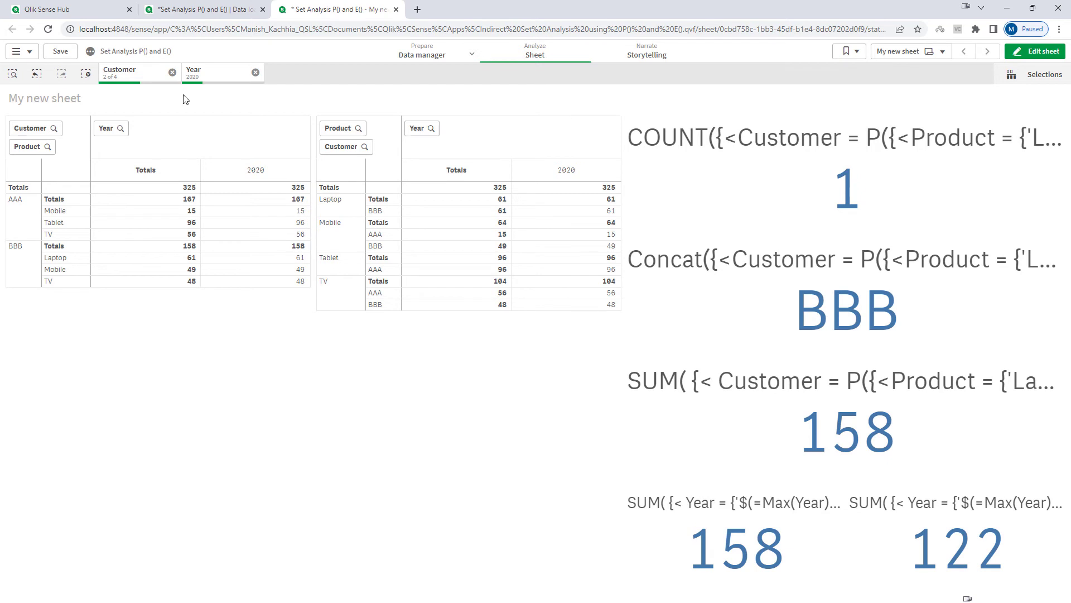
{"action": "left_click", "coordinate": [256, 72]}
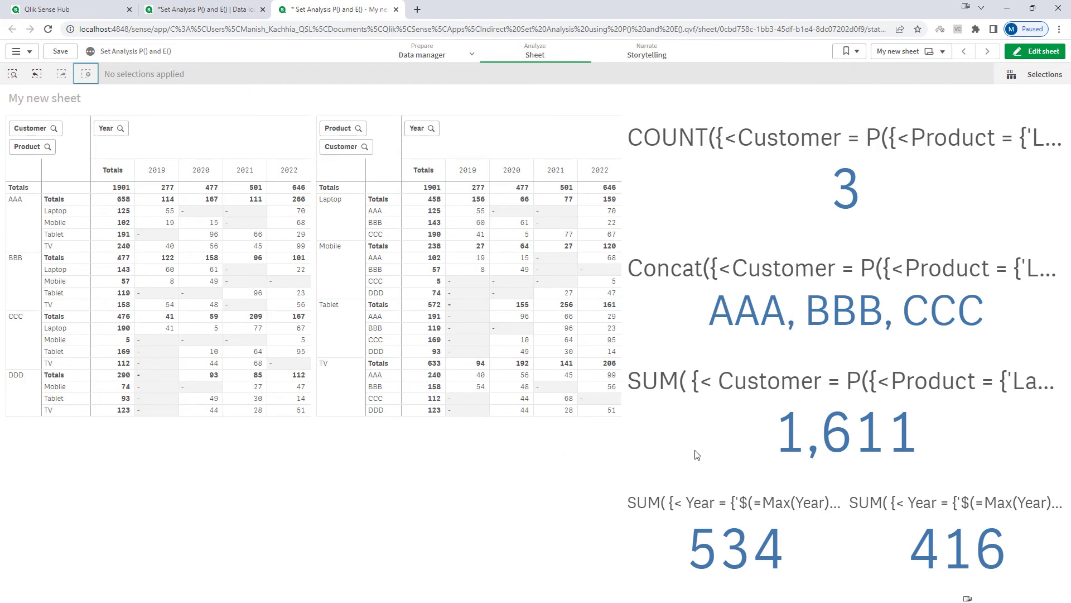
Step: Edit the COUNT KPI's expression so the inner set in P() starts with identifier 1: P({1<Product = {'Laptop'}>}Customer)
{"action": "left_click", "coordinate": [1036, 50]}
{"action": "left_click", "coordinate": [864, 191]}
{"action": "left_click", "coordinate": [1047, 191]}
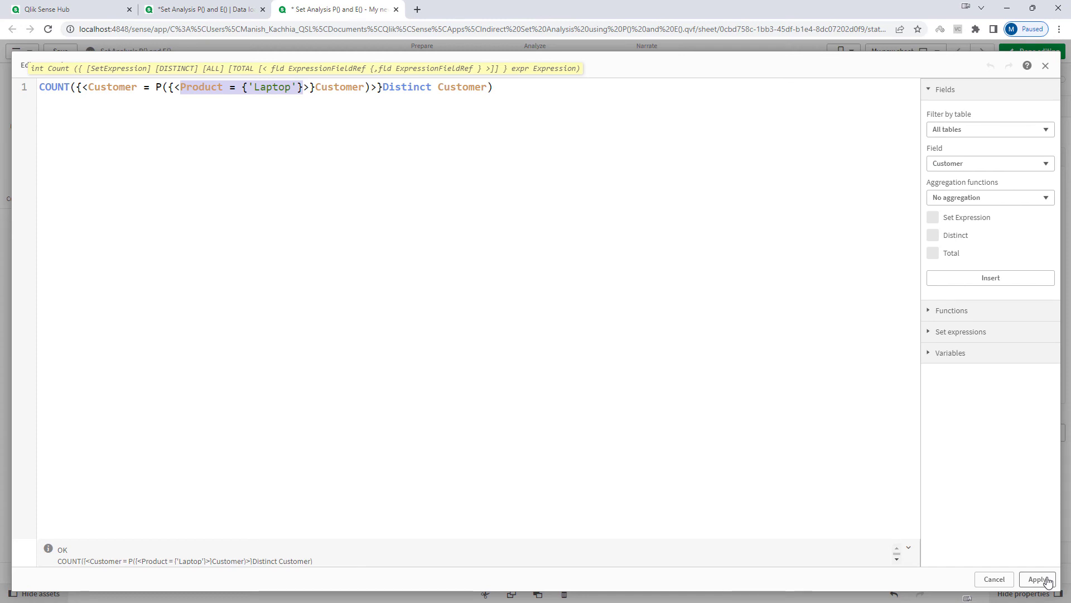
{"action": "left_click", "coordinate": [414, 368]}
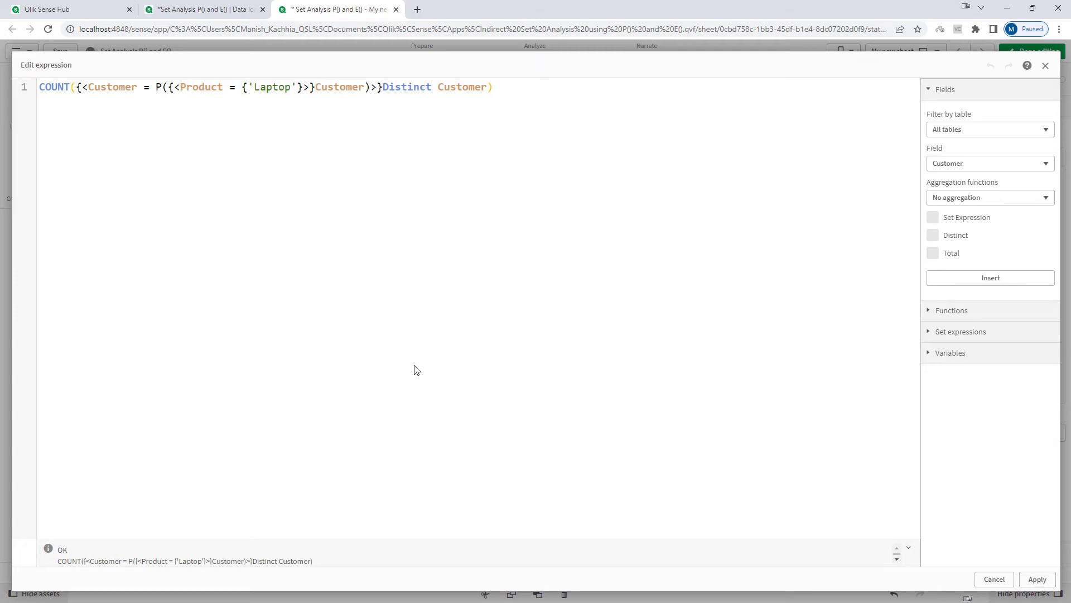
{"action": "left_click", "coordinate": [174, 87]}
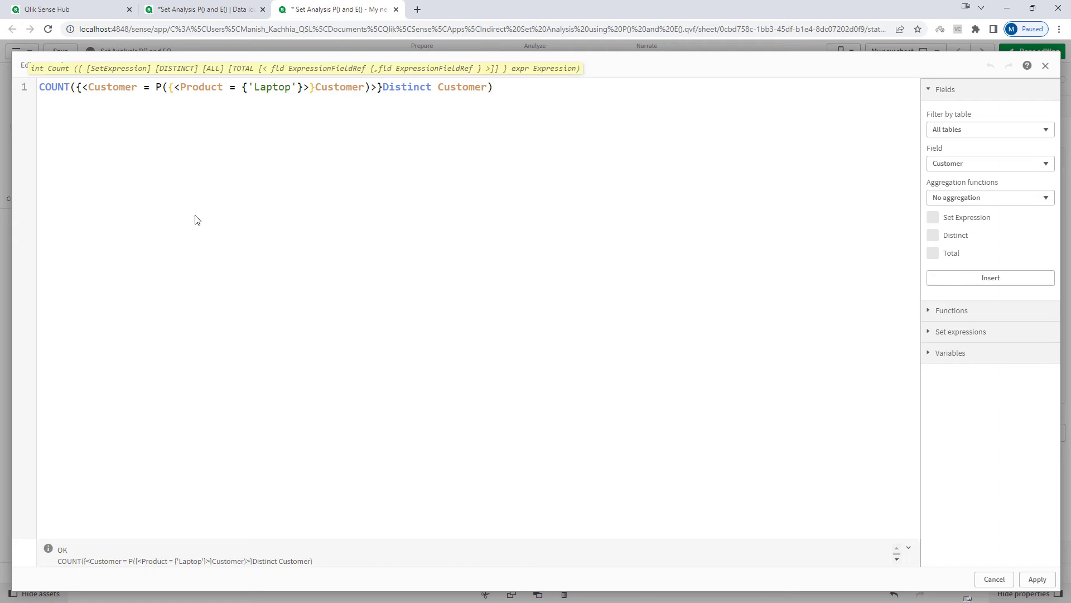
{"action": "type", "text": "1"}
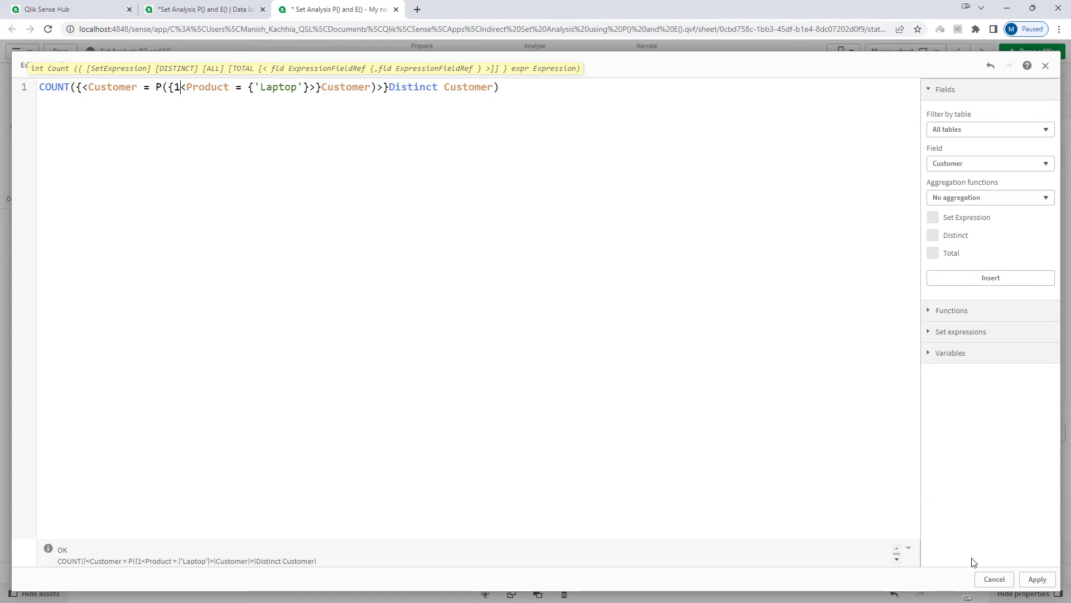
{"action": "left_click", "coordinate": [1034, 578]}
Step: Add set identifier 1 before <Product = {'Laptop'}> inside P() in the Concat KPI's expression
{"action": "left_click", "coordinate": [803, 289]}
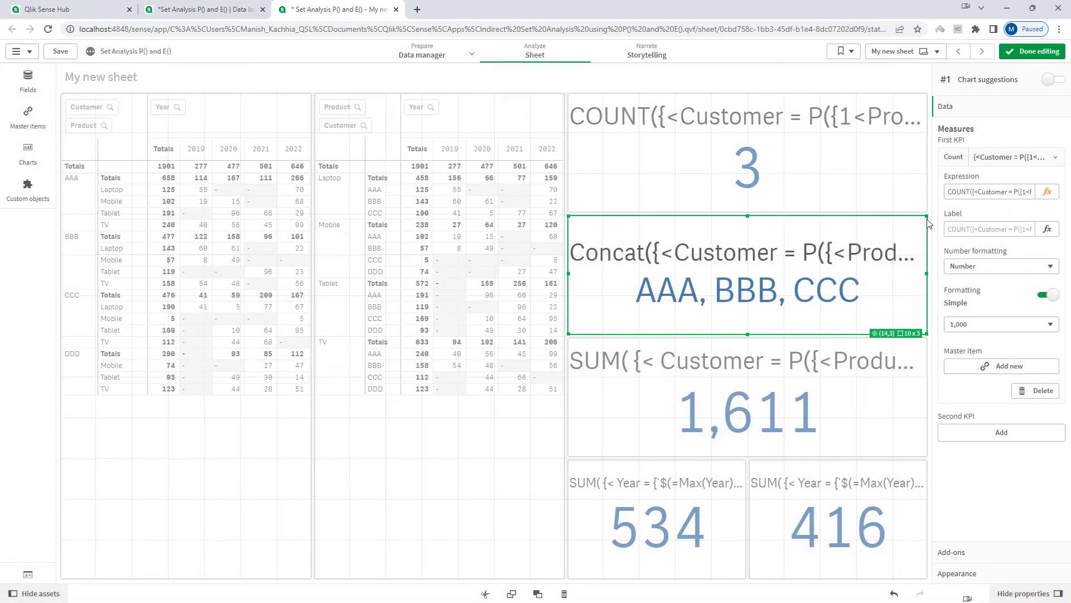
{"action": "left_click", "coordinate": [1048, 191]}
{"action": "left_click", "coordinate": [180, 87]}
{"action": "type", "text": "1"}
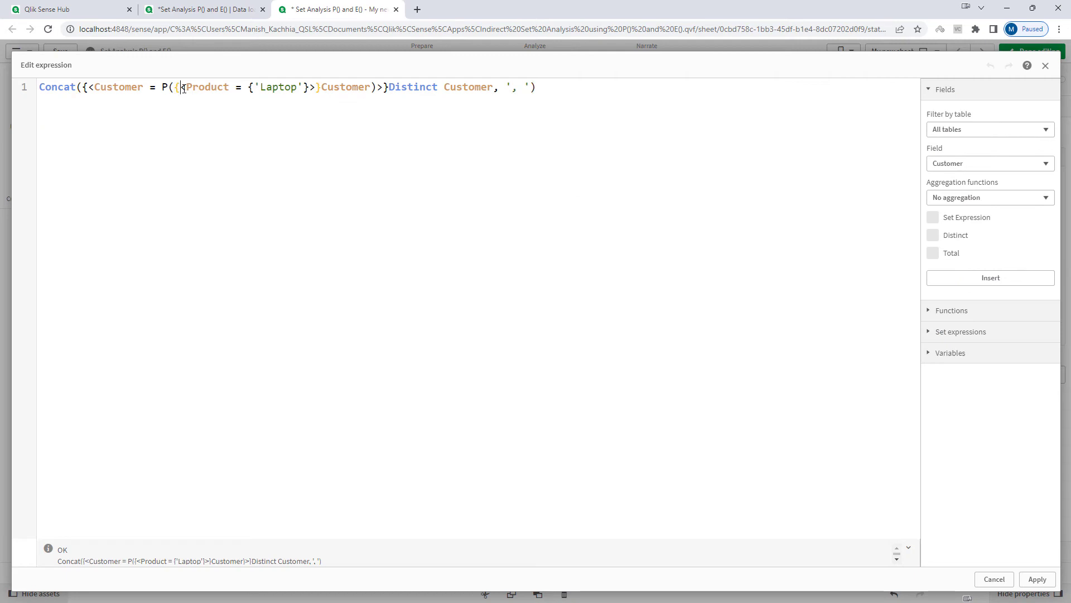
{"action": "left_click", "coordinate": [1037, 578]}
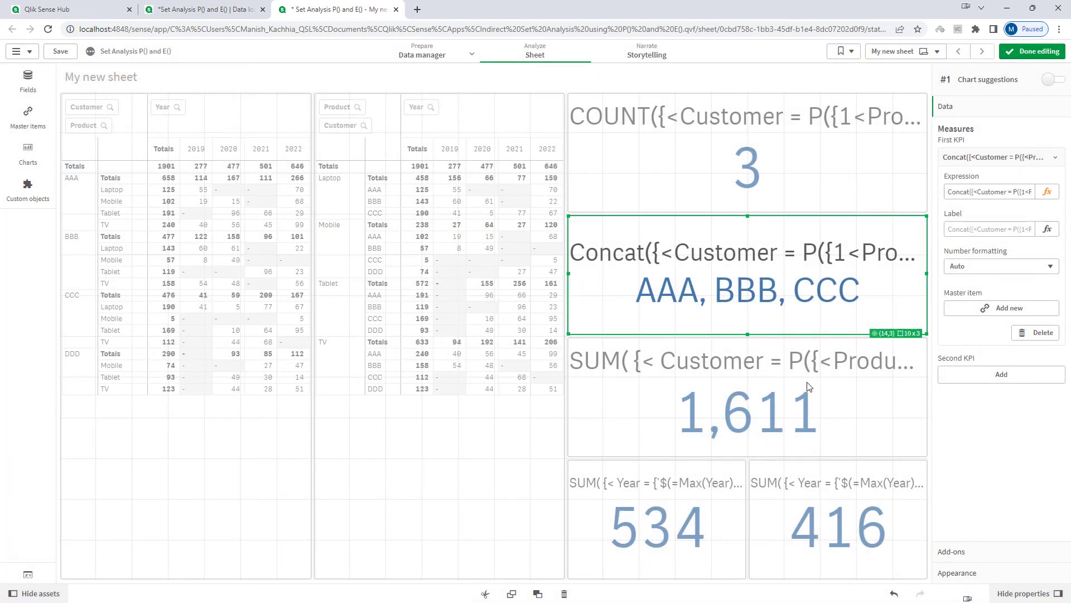
Step: Add set identifier 1 before the Product modifier inside P() in the SUM KPI that has no Year condition
{"action": "left_click", "coordinate": [791, 396]}
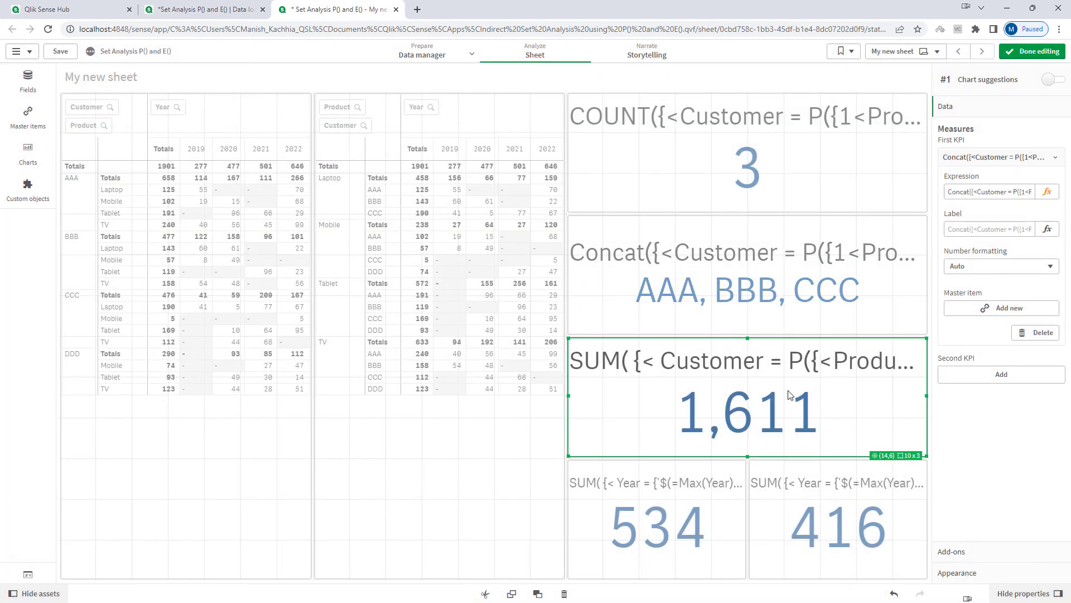
{"action": "left_click", "coordinate": [1048, 191]}
{"action": "left_click", "coordinate": [174, 118]}
{"action": "type", "text": "1"}
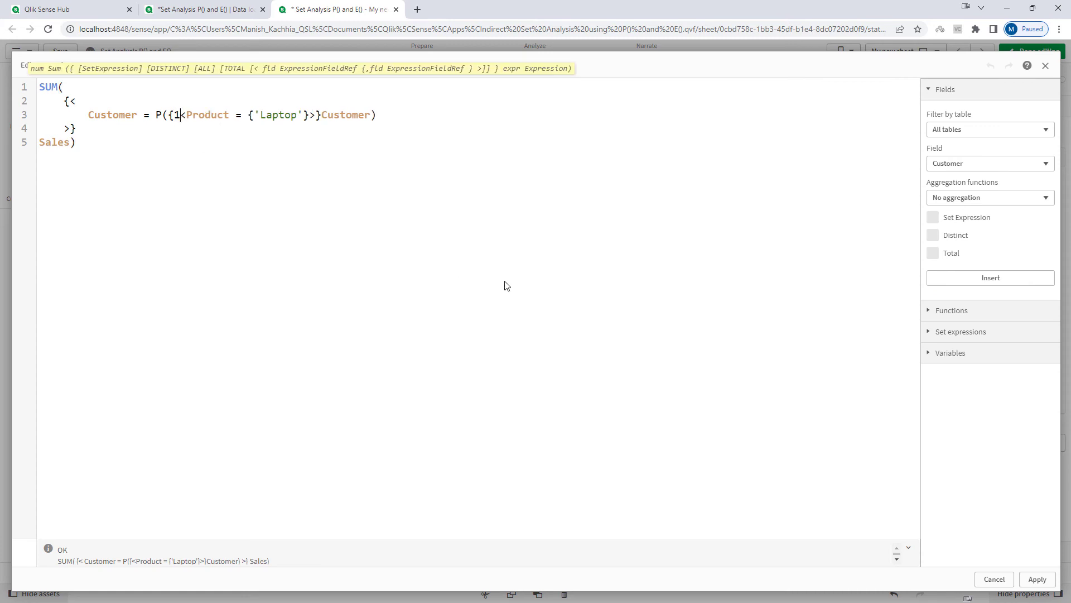
{"action": "left_click", "coordinate": [1037, 579]}
Step: Add set identifier 1 inside P() in the SUM KPI whose Year condition is $(=Max(Year))
{"action": "left_click", "coordinate": [654, 525]}
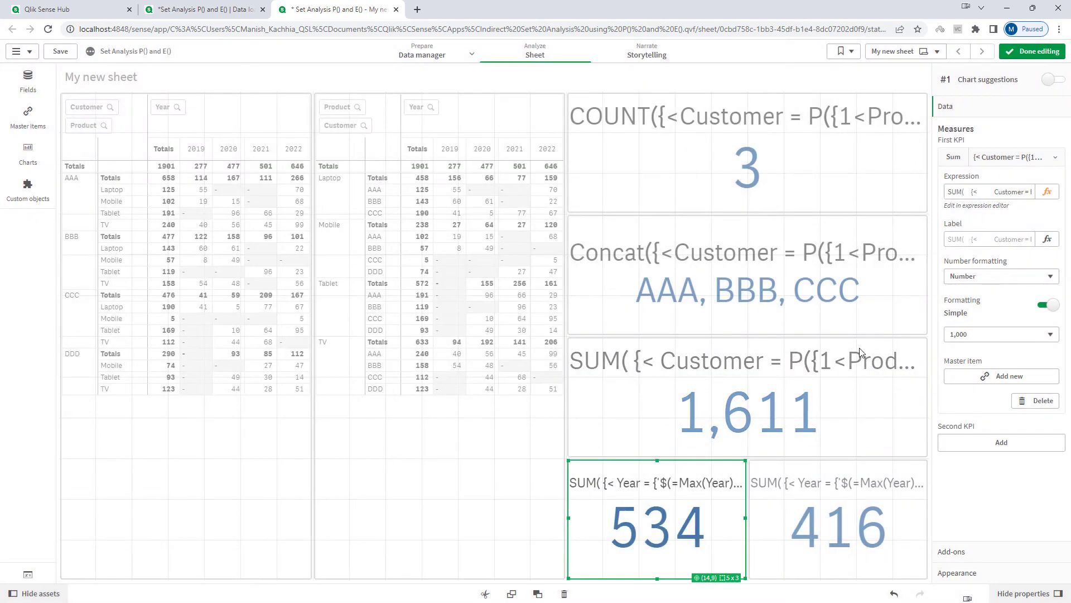
{"action": "left_click", "coordinate": [1048, 192]}
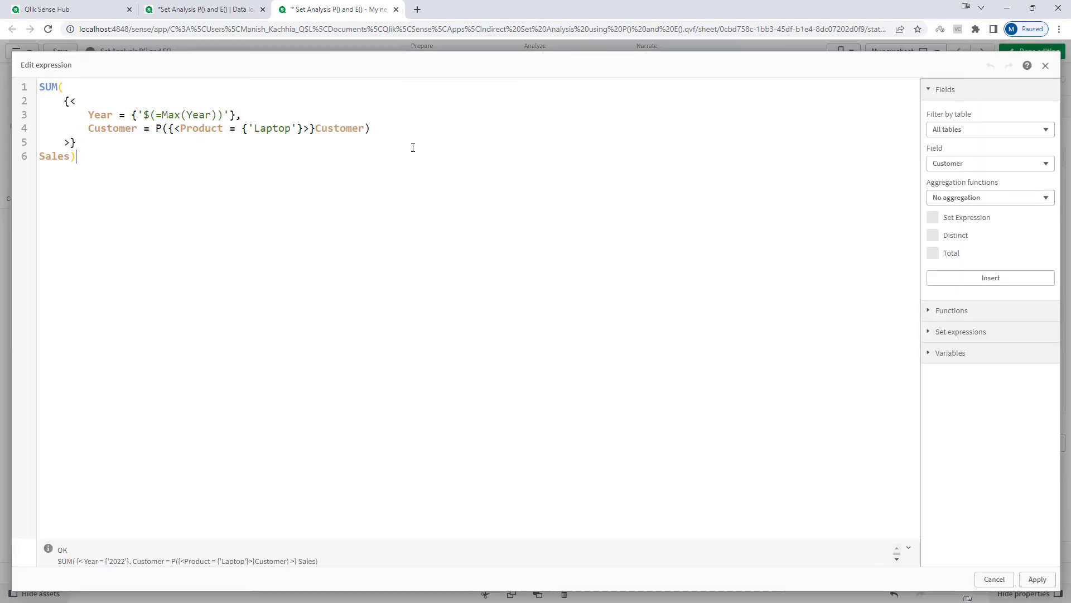
{"action": "left_click", "coordinate": [176, 132]}
{"action": "type", "text": "1"}
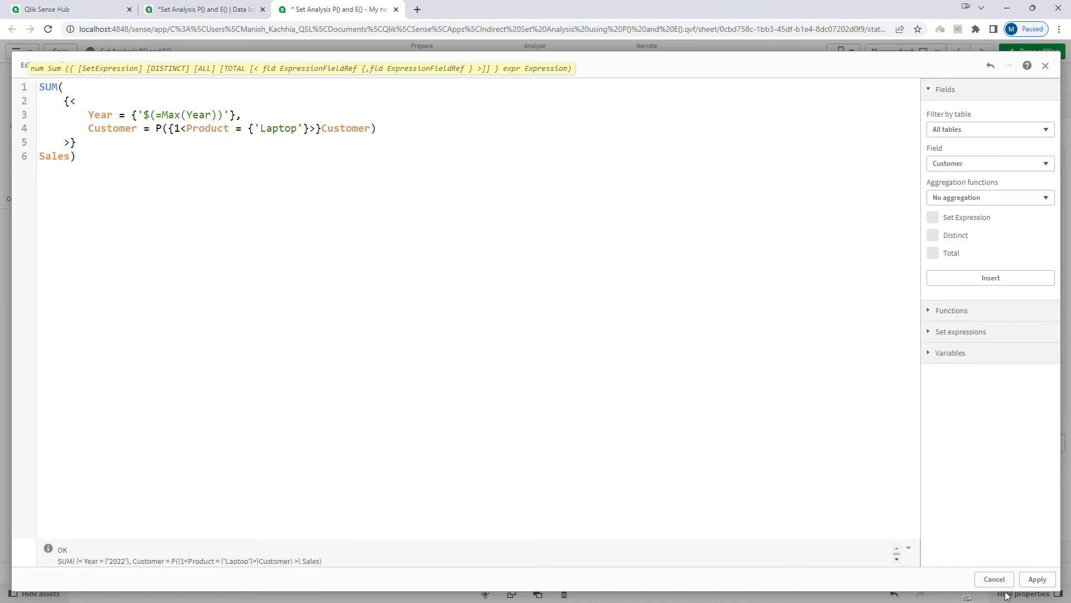
{"action": "left_click", "coordinate": [1038, 578]}
Step: Add set identifier 1 inside P() in the SUM KPI for $(=Max(Year)-1) and leave edit mode
{"action": "left_click", "coordinate": [830, 511]}
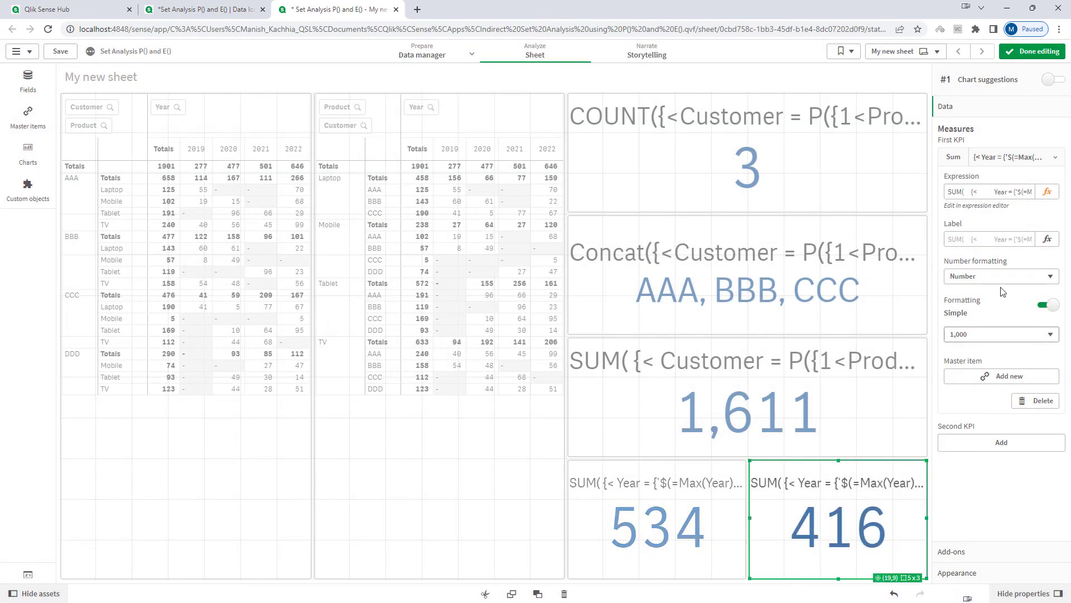
{"action": "left_click", "coordinate": [1047, 192]}
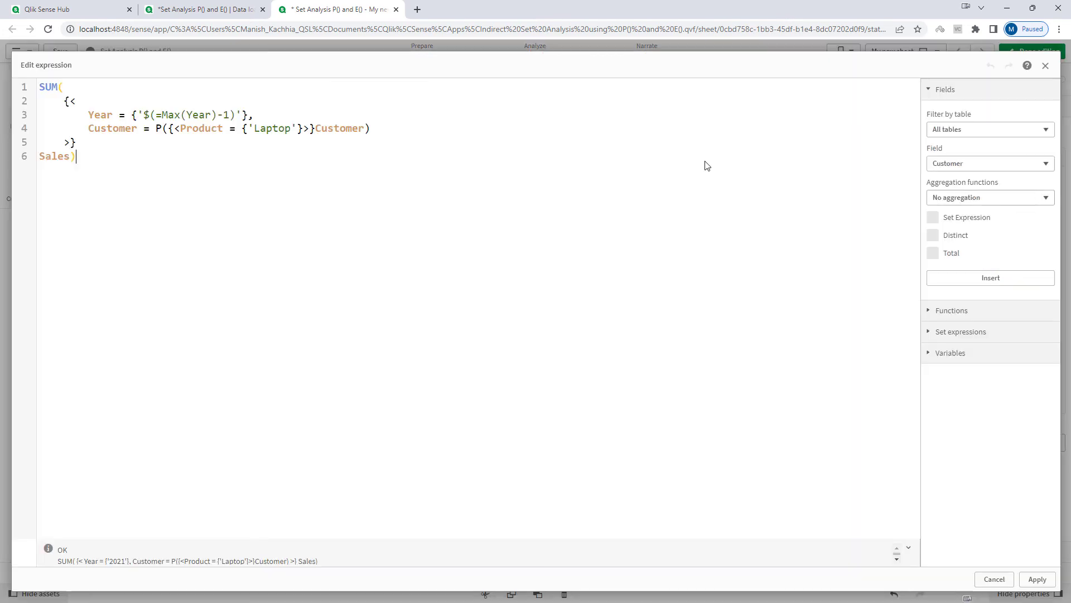
{"action": "left_click", "coordinate": [174, 130]}
{"action": "type", "text": "1"}
{"action": "left_click", "coordinate": [1030, 580]}
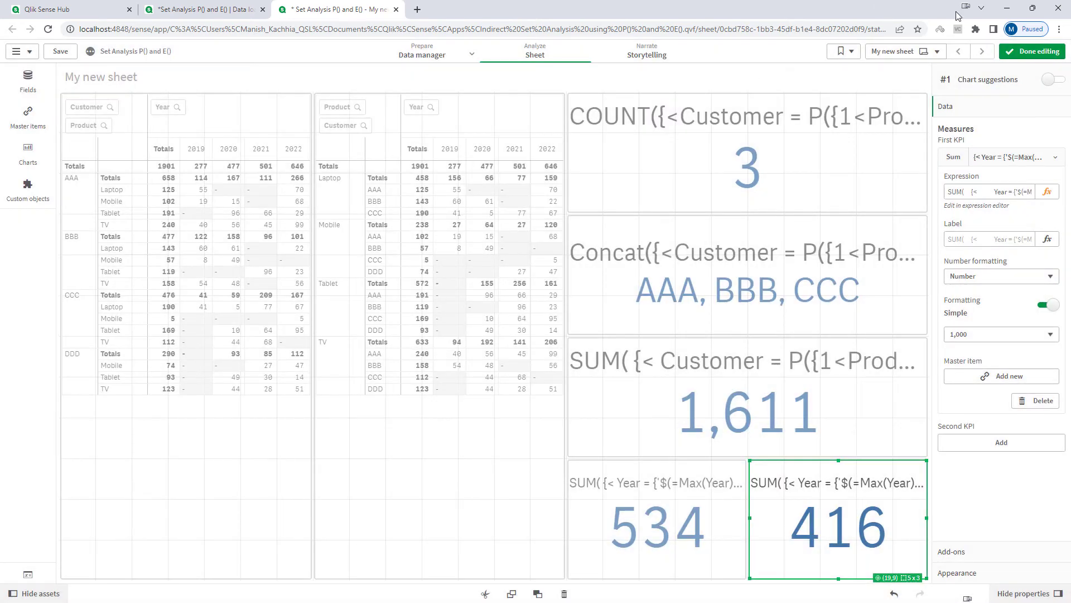
{"action": "left_click", "coordinate": [1026, 52]}
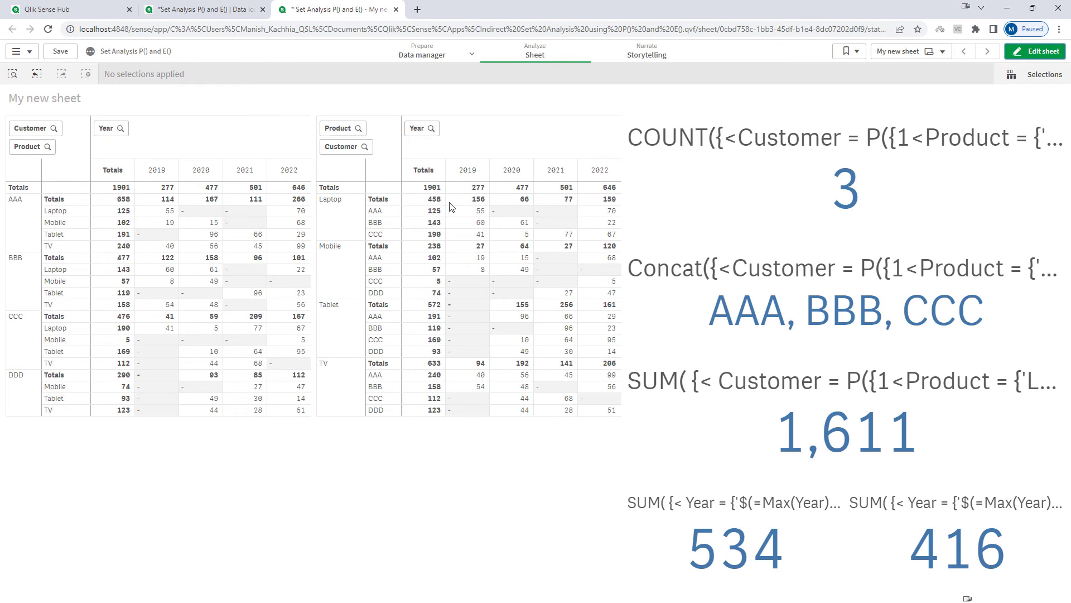
Step: Filter the sheet to year 2020 and customers AAA, BBB and CCC
{"action": "left_click", "coordinate": [512, 170]}
{"action": "left_click", "coordinate": [605, 104]}
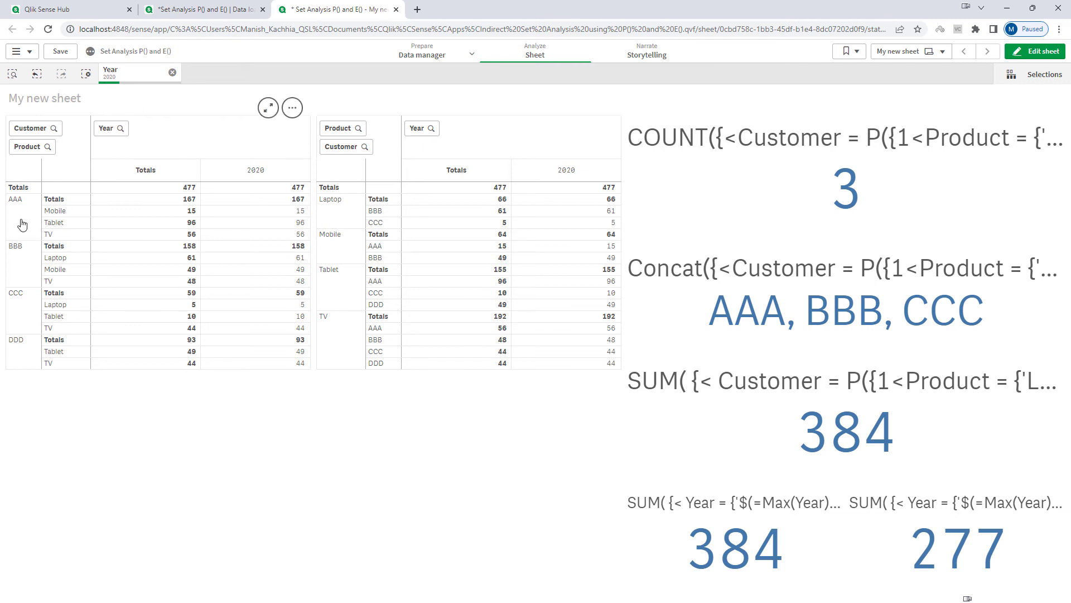
{"action": "left_click_drag", "start_coordinate": [19, 220], "coordinate": [19, 319]}
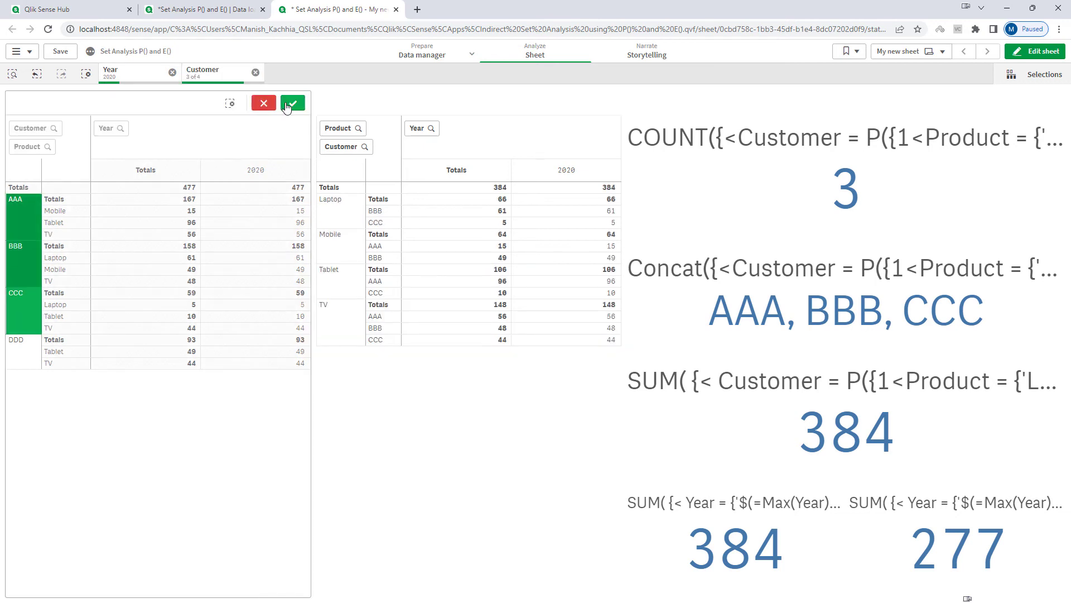
{"action": "left_click", "coordinate": [293, 103]}
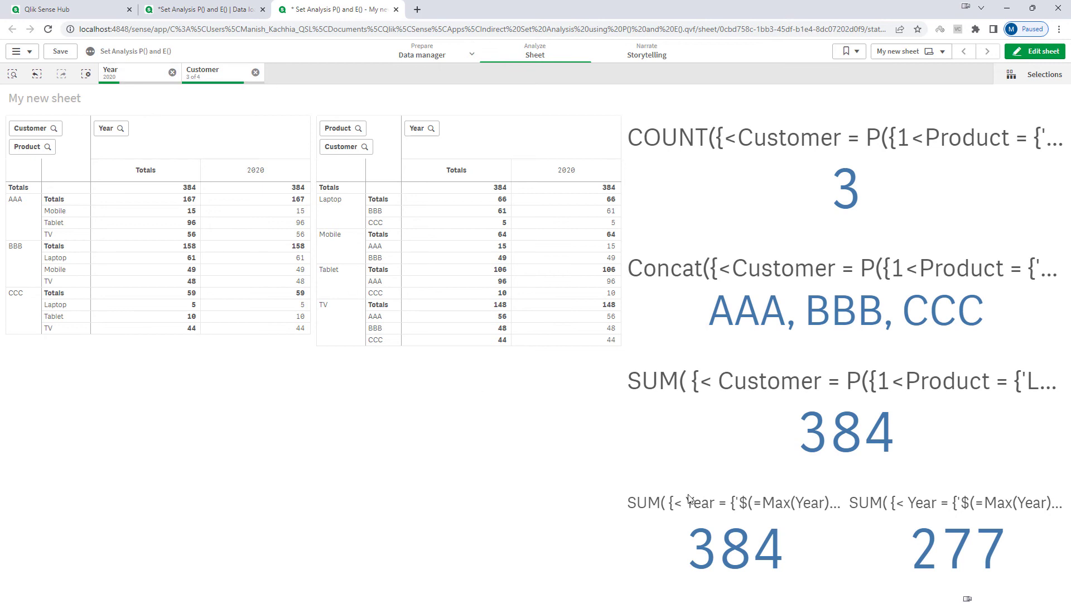
Step: Switch the Year selection to 2019 only, and clear all selections
{"action": "left_click", "coordinate": [135, 74]}
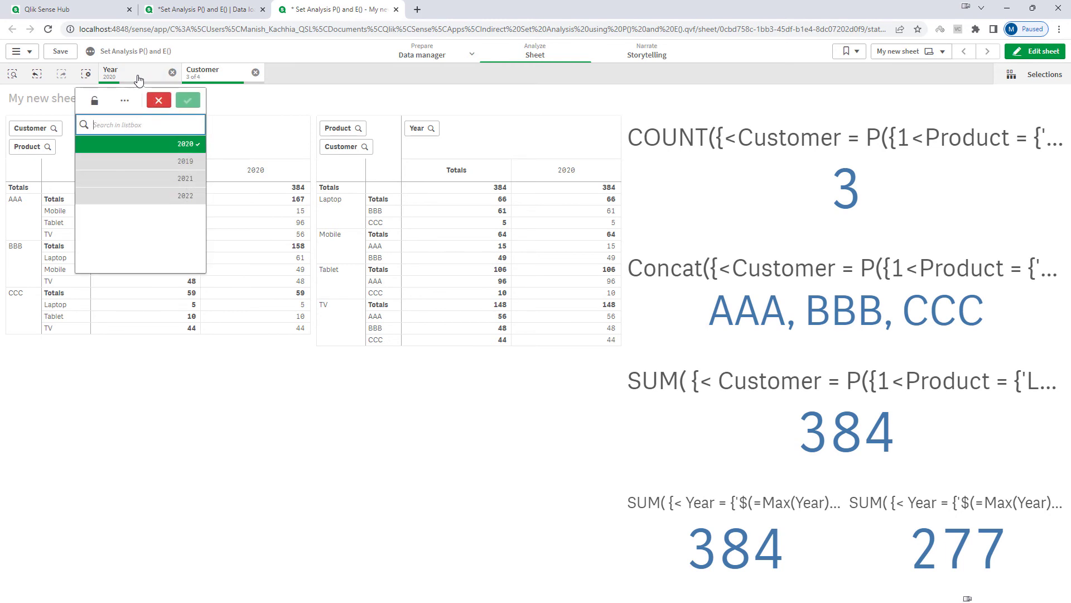
{"action": "left_click", "coordinate": [161, 162]}
{"action": "left_click", "coordinate": [162, 144]}
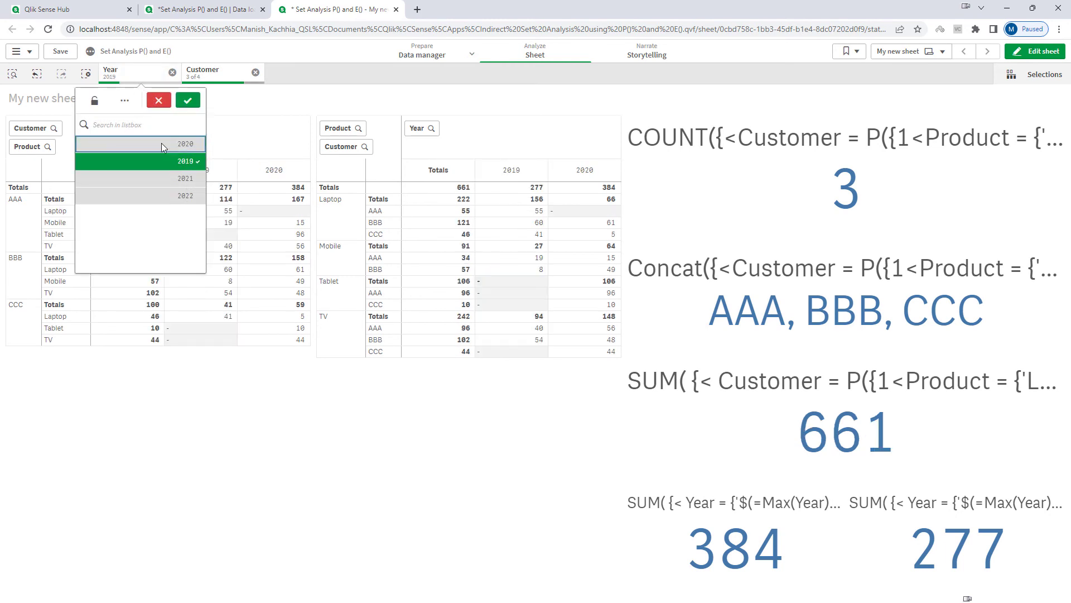
{"action": "left_click", "coordinate": [187, 100]}
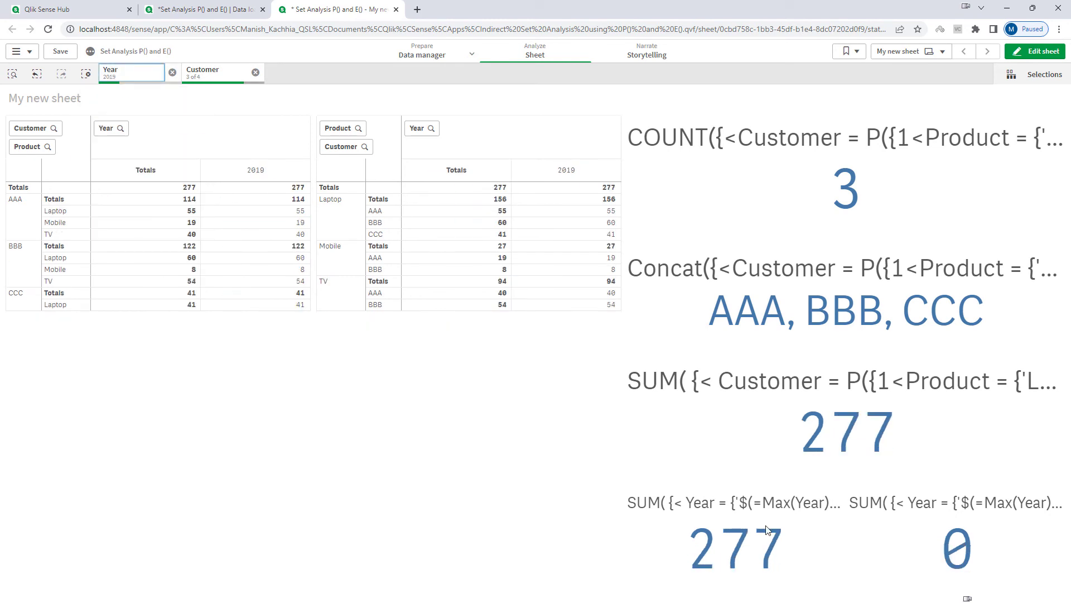
{"action": "left_click", "coordinate": [85, 73]}
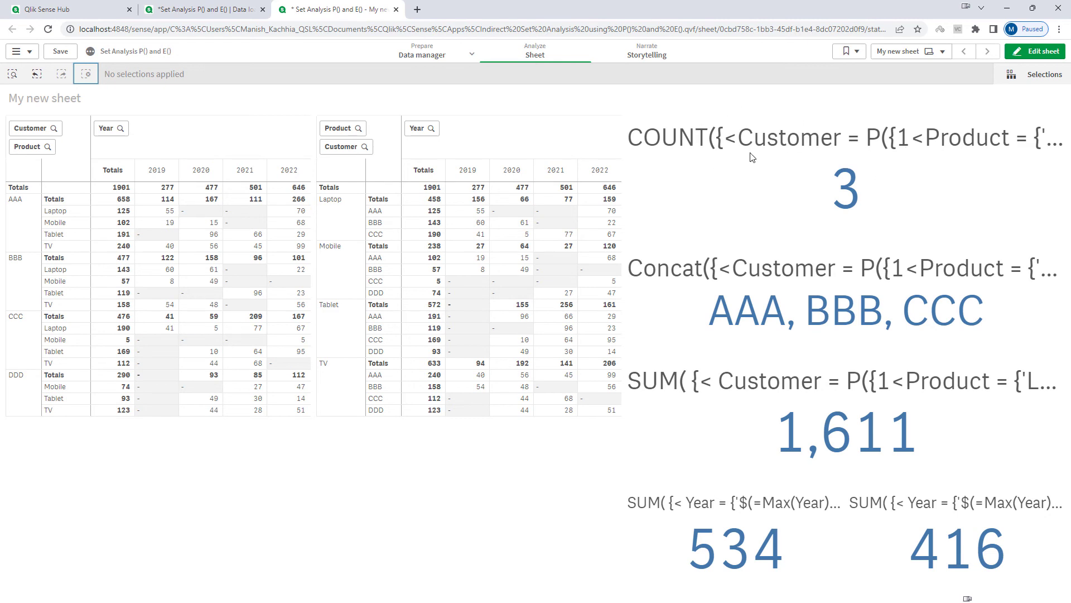
Step: Reopen the COUNT KPI's expression in edit mode and examine the start of its outer set expression before the Customer modifier
{"action": "left_click", "coordinate": [1036, 51]}
{"action": "left_click", "coordinate": [886, 192]}
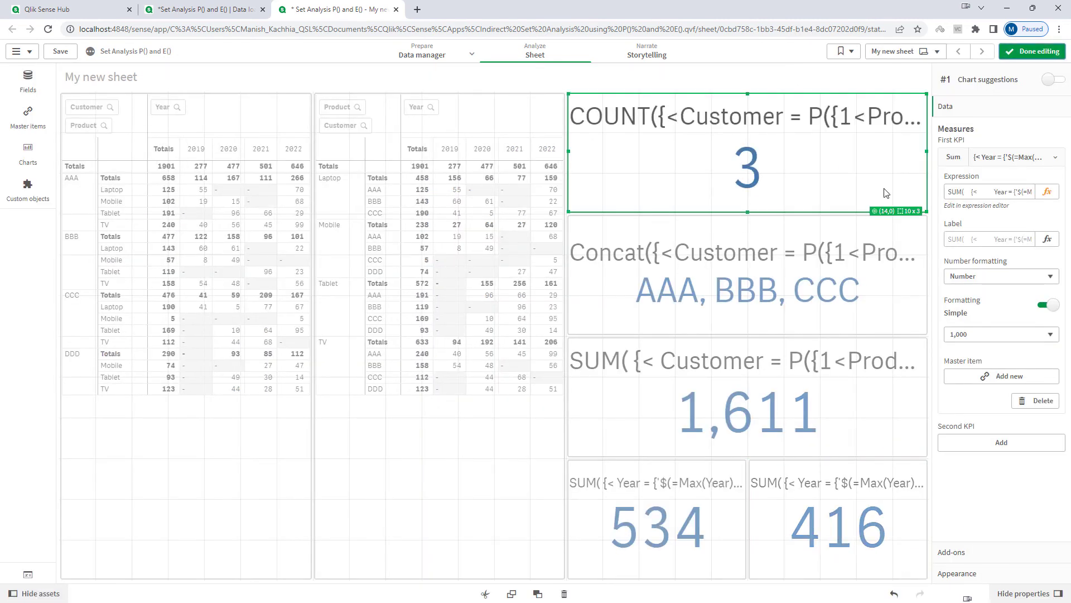
{"action": "left_click", "coordinate": [1047, 191]}
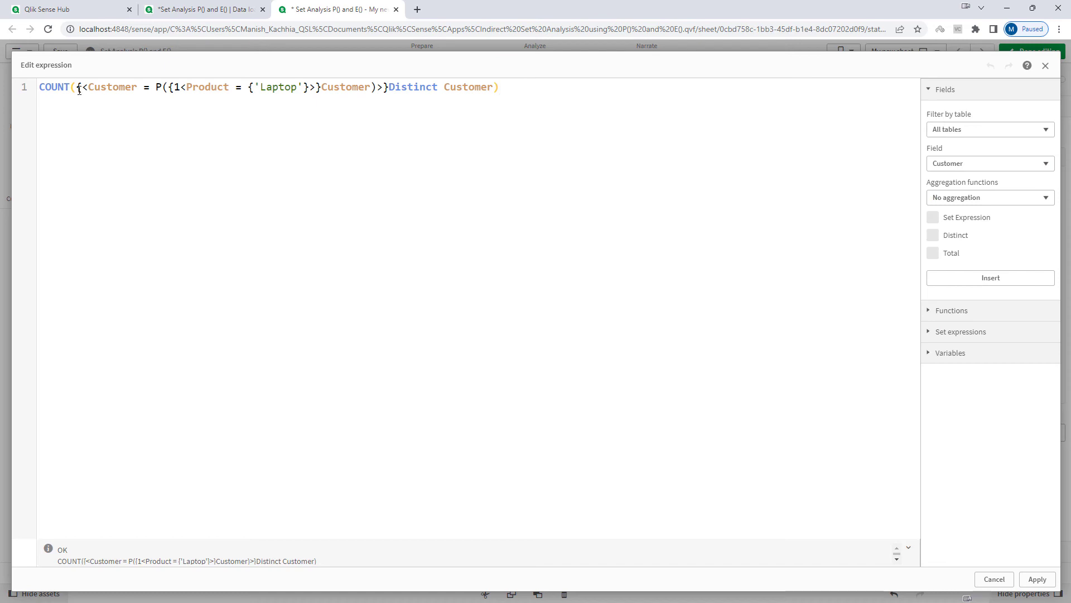
{"action": "left_click_drag", "start_coordinate": [82, 88], "coordinate": [88, 88]}
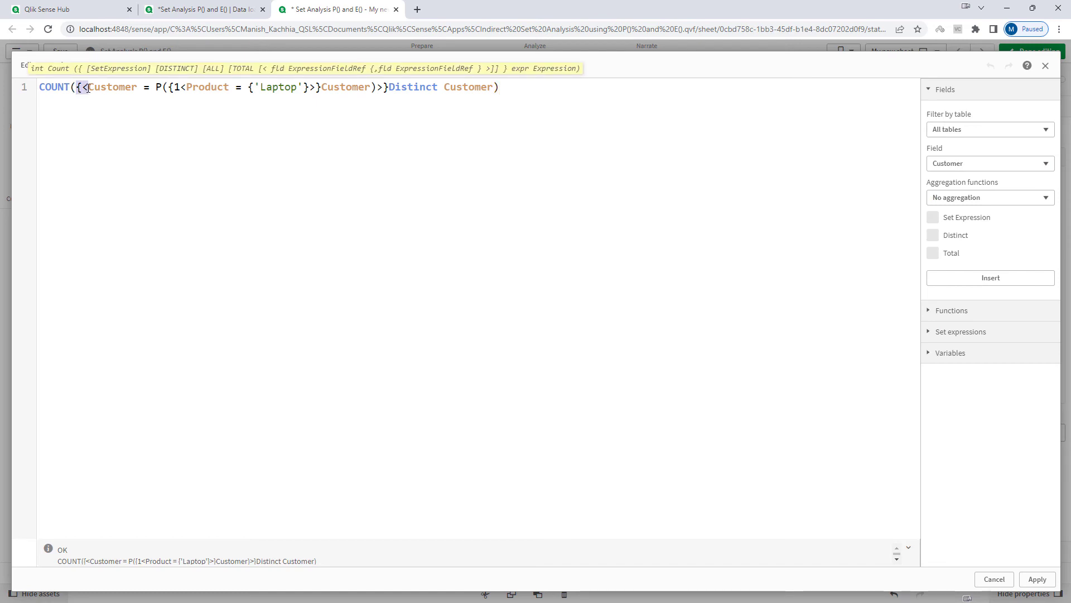
{"action": "left_click", "coordinate": [84, 89]}
{"action": "left_click", "coordinate": [1038, 580]}
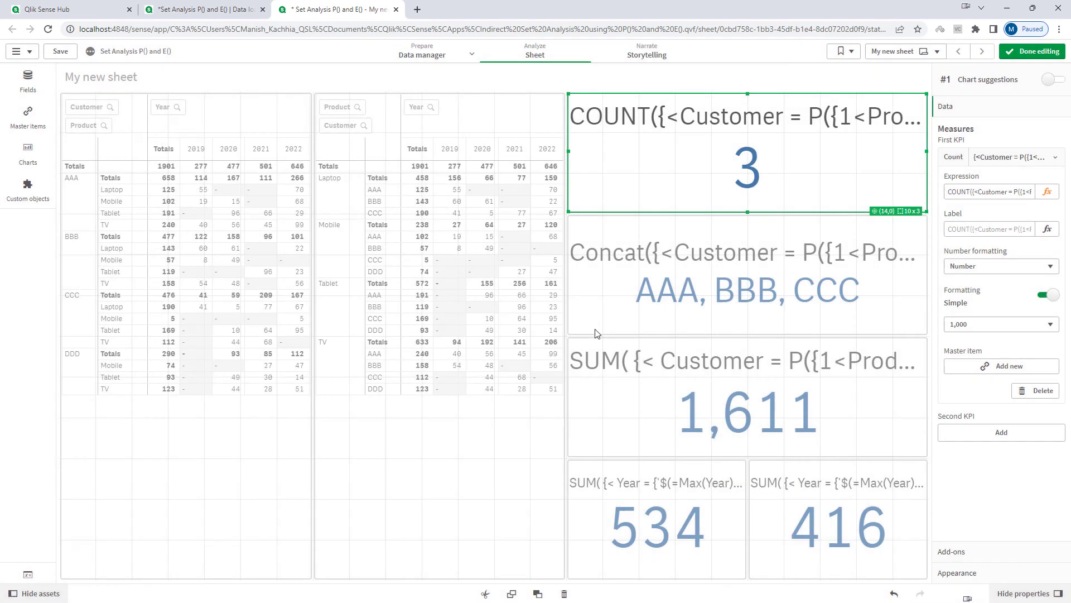
Step: Leave edit mode, filter the sheet to product Mobile, and clear the selection
{"action": "left_click", "coordinate": [1033, 51]}
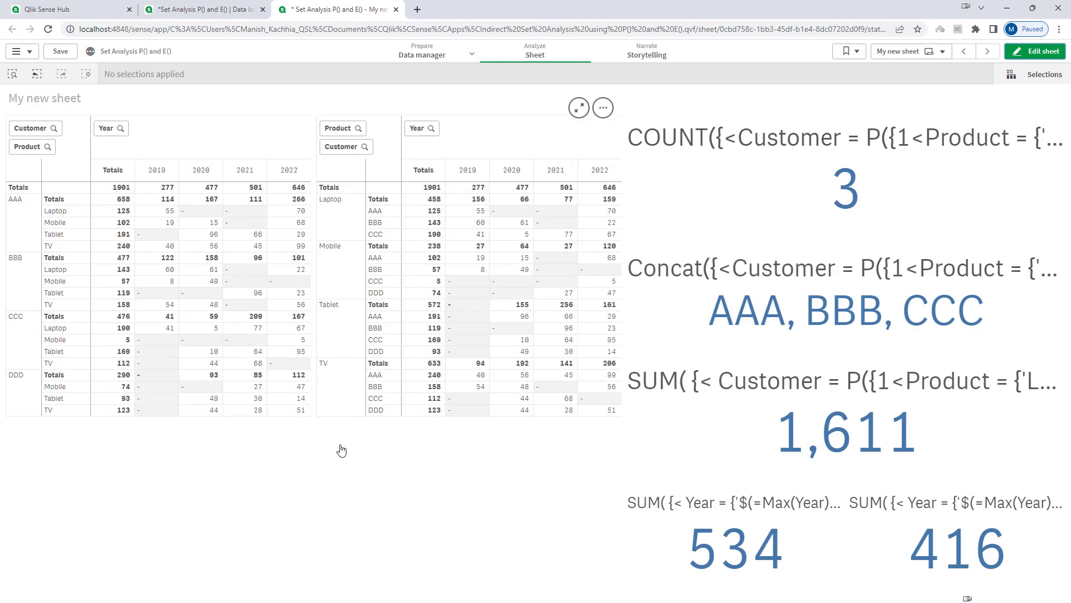
{"action": "left_click", "coordinate": [57, 222]}
{"action": "left_click", "coordinate": [292, 102]}
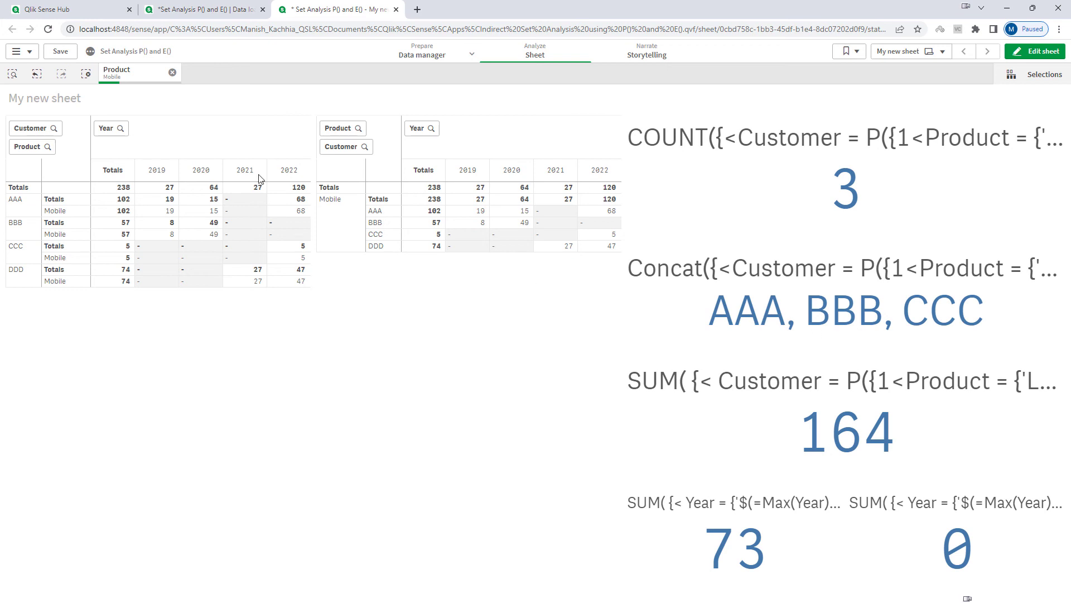
{"action": "left_click", "coordinate": [85, 73]}
Step: Filter the sheet to customers AAA, BBB and CCC together with product Mobile, and clear all selections
{"action": "left_click", "coordinate": [26, 215]}
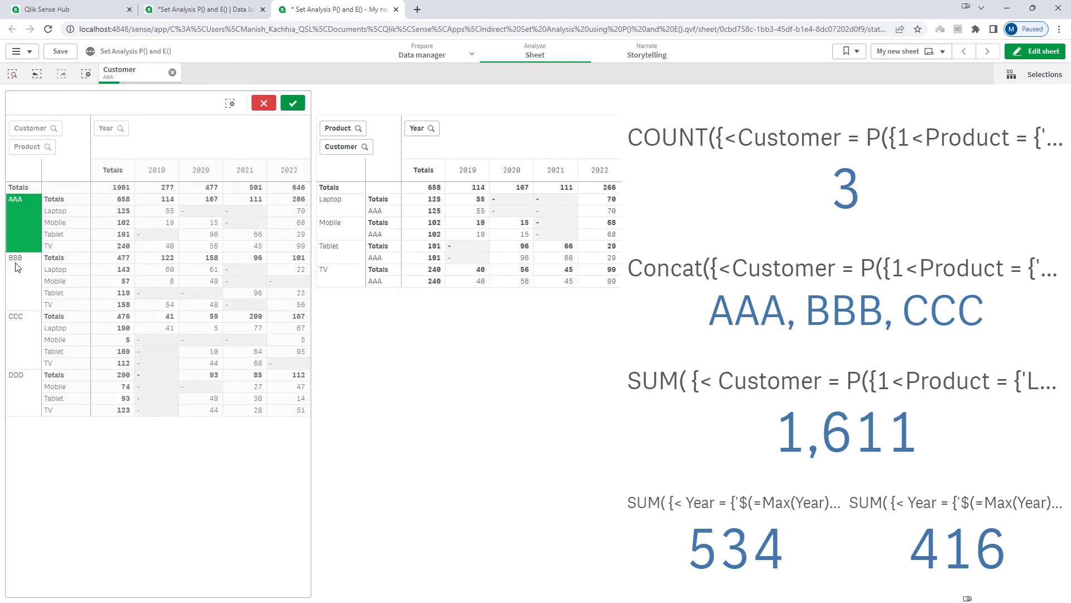
{"action": "left_click", "coordinate": [16, 279]}
{"action": "left_click", "coordinate": [12, 335]}
{"action": "left_click", "coordinate": [292, 103]}
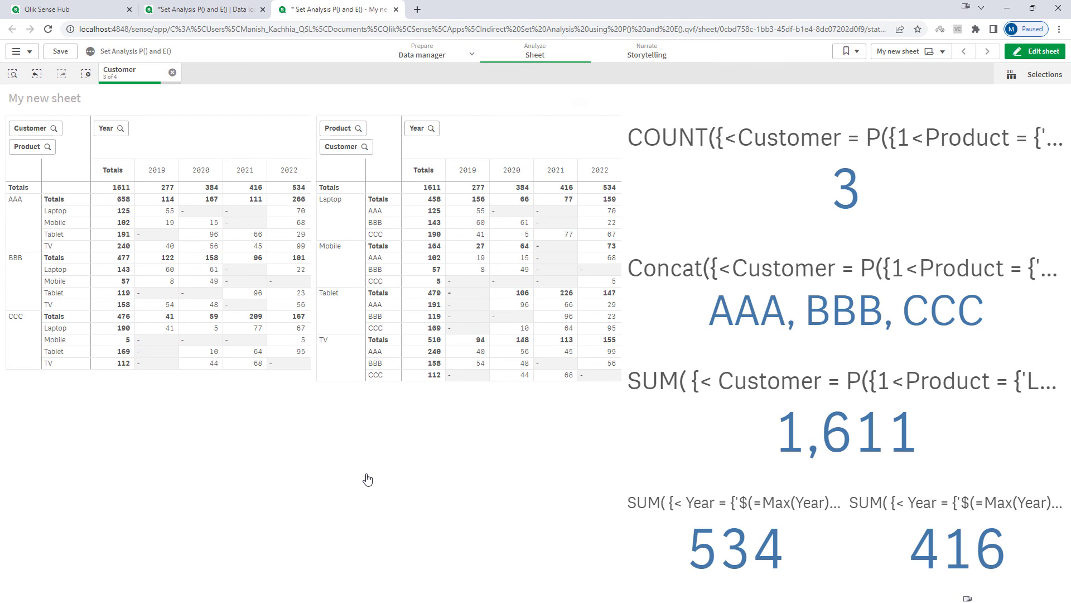
{"action": "left_click", "coordinate": [55, 222]}
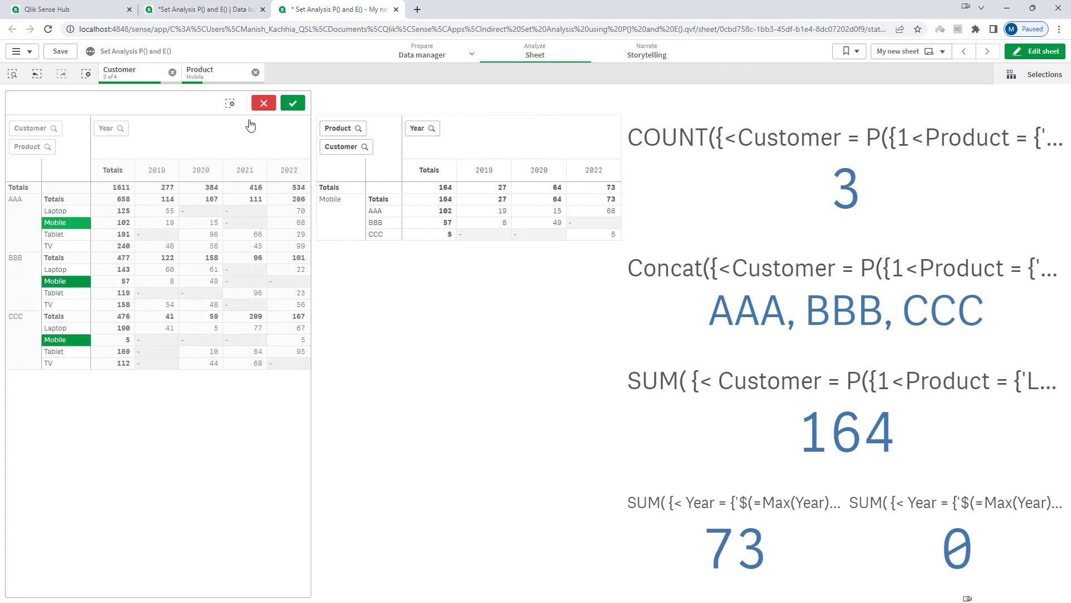
{"action": "left_click", "coordinate": [292, 103]}
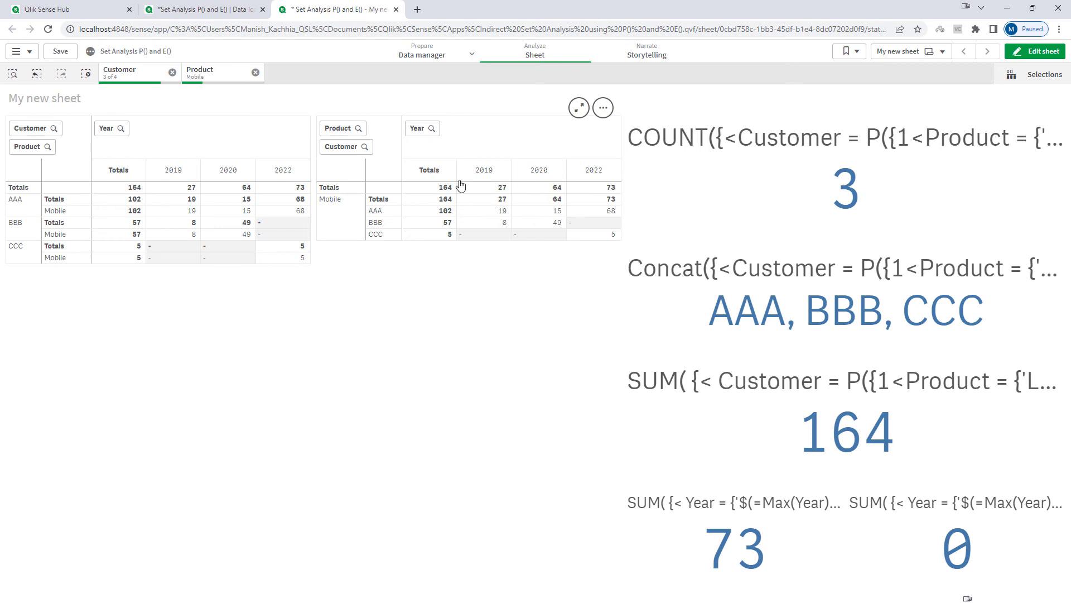
{"action": "left_click", "coordinate": [85, 76]}
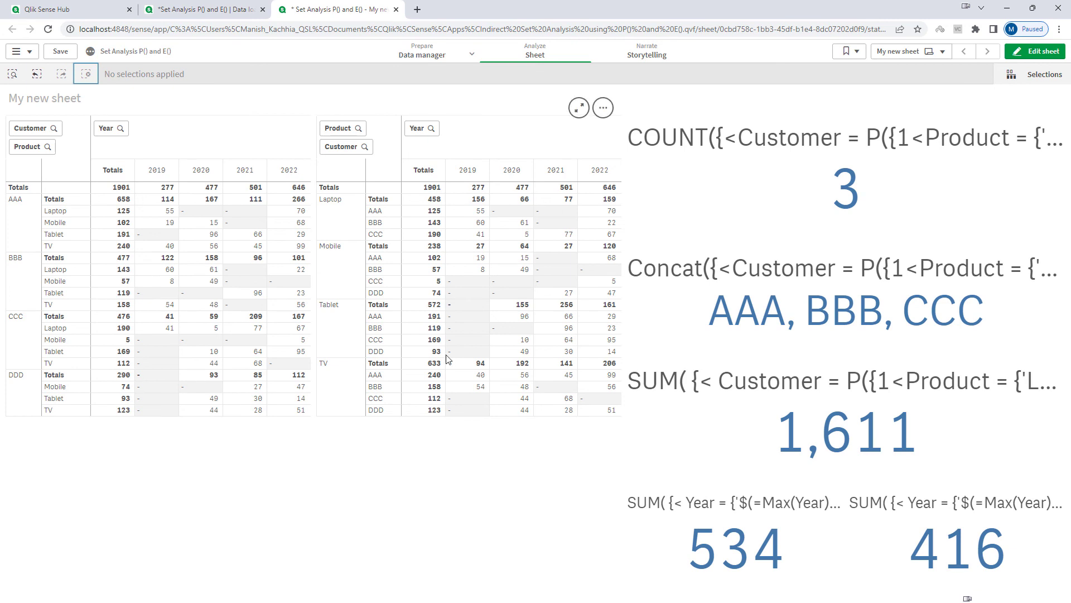
Step: Filter the sheet to product Mobile, and examine the Customer modifier in the expression of the SUM KPI without a Year modifier
{"action": "left_click", "coordinate": [343, 263]}
{"action": "left_click", "coordinate": [603, 103]}
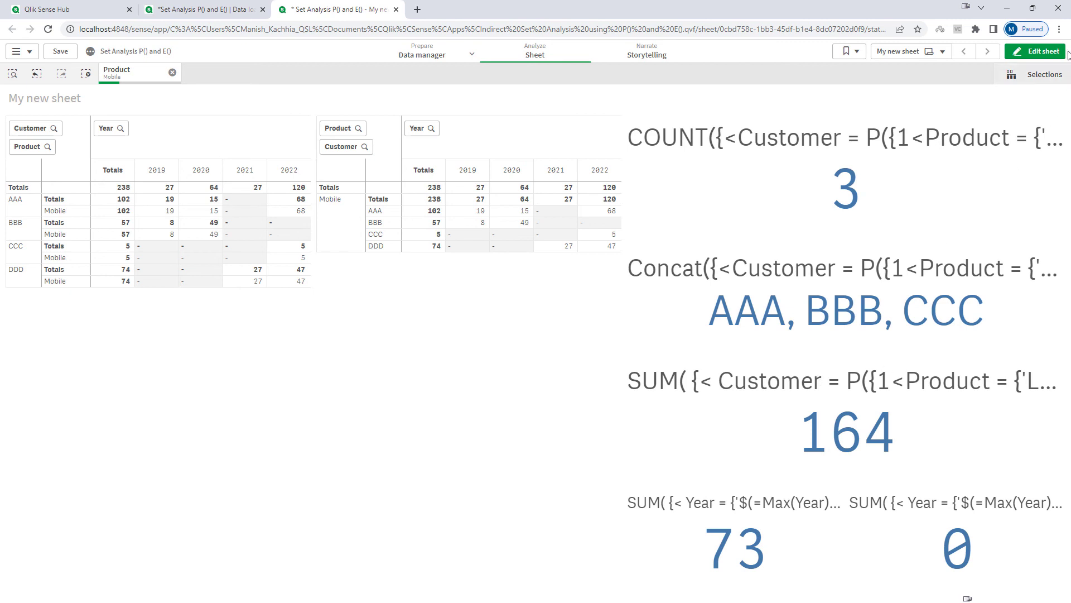
{"action": "left_click", "coordinate": [1035, 51]}
{"action": "left_click", "coordinate": [819, 380]}
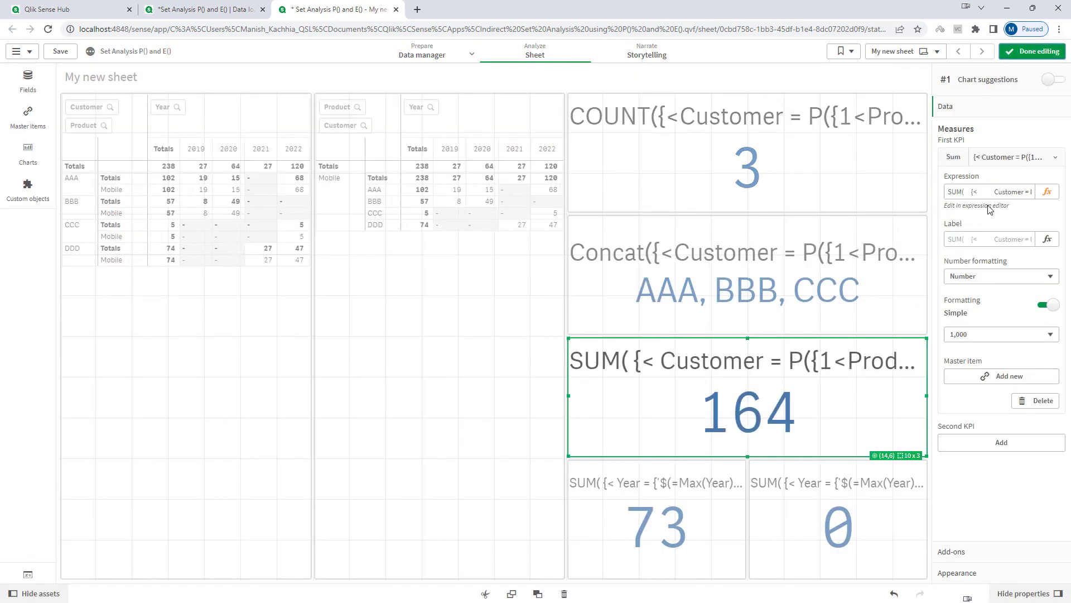
{"action": "left_click", "coordinate": [1046, 192]}
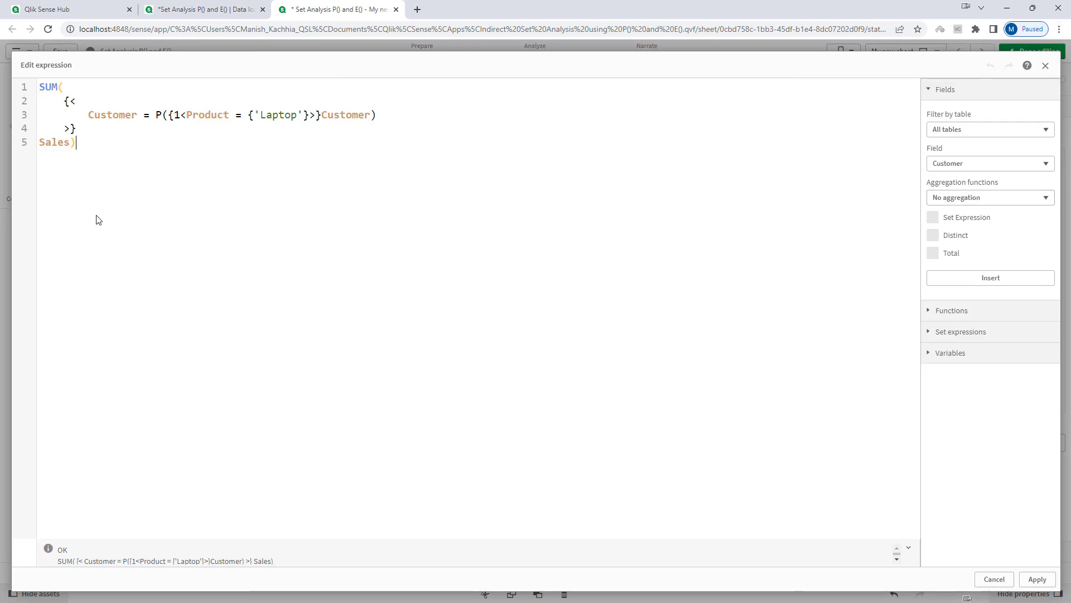
{"action": "left_click_drag", "start_coordinate": [89, 116], "coordinate": [376, 119]}
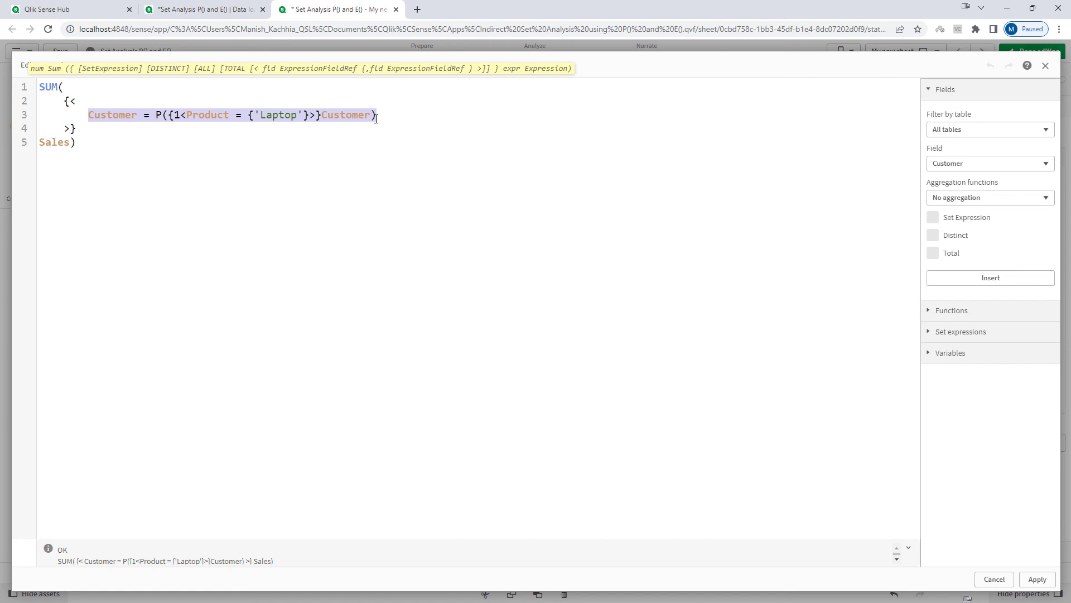
{"action": "left_click", "coordinate": [175, 115]}
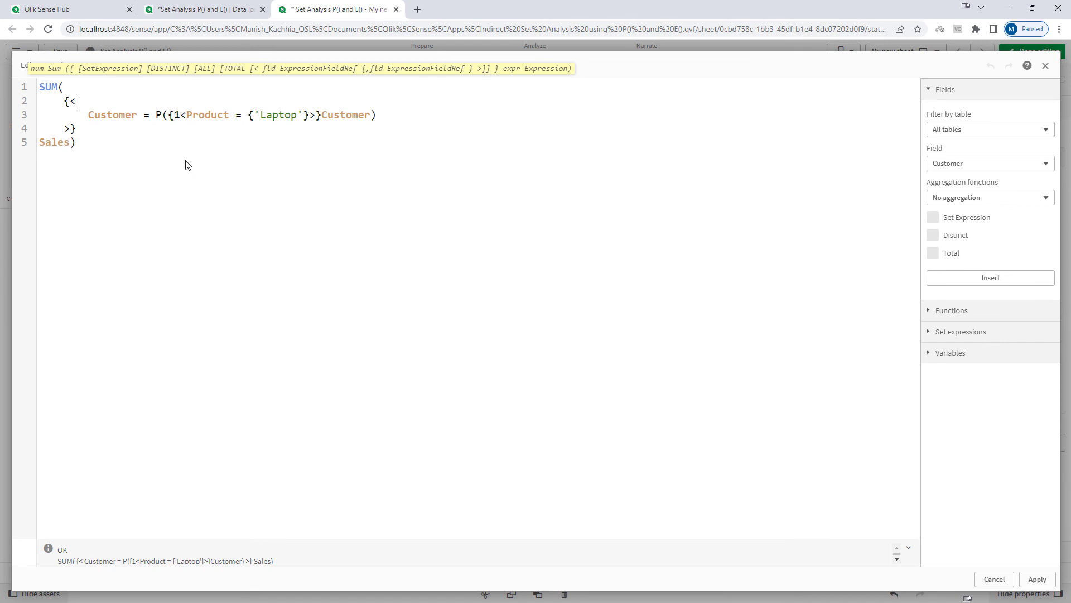
Step: Comment out the P() modifier in the SUM KPI's expression and apply Customer = {'AAA','BBB','CCC'} in its place
{"action": "left_click_drag", "start_coordinate": [88, 115], "coordinate": [376, 118]}
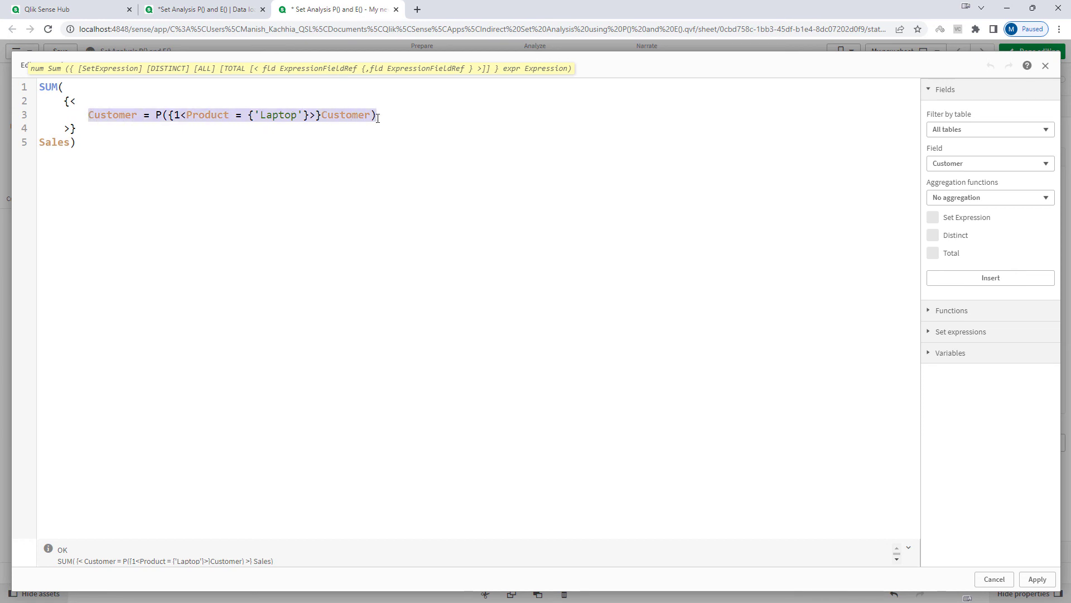
{"action": "key", "text": "Home"}
{"action": "type", "text": "//"}
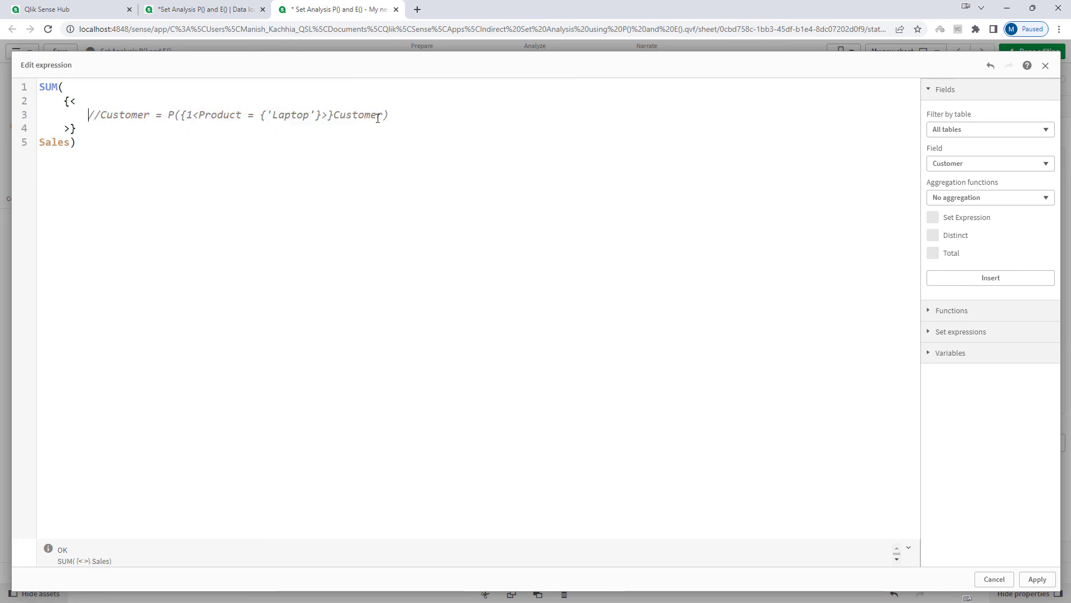
{"action": "key", "text": "Home"}
{"action": "type", "text": "Customer = {}"}
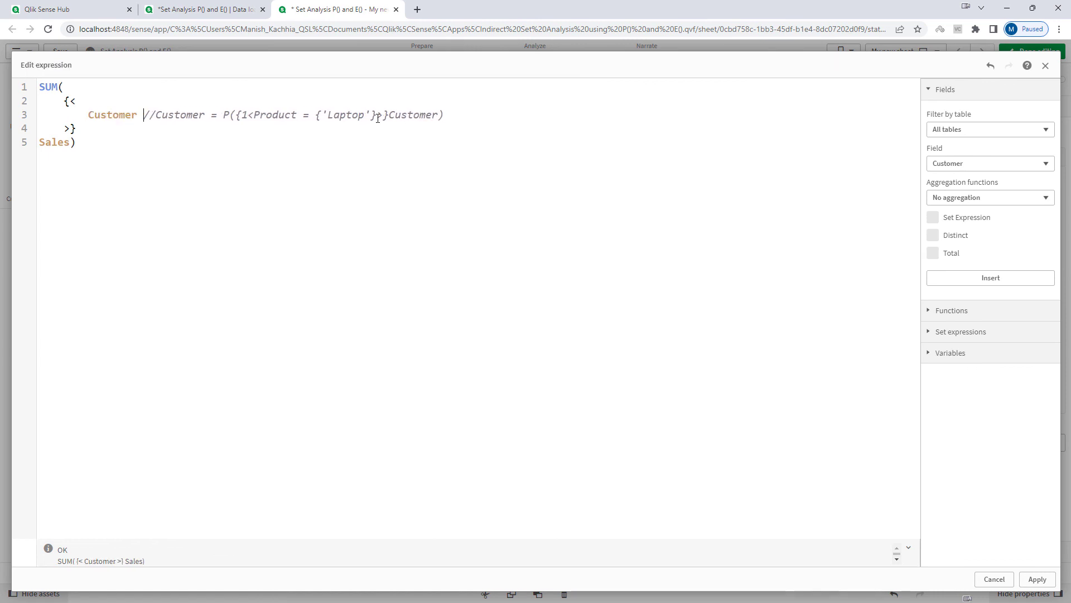
{"action": "type", "text": "''"}
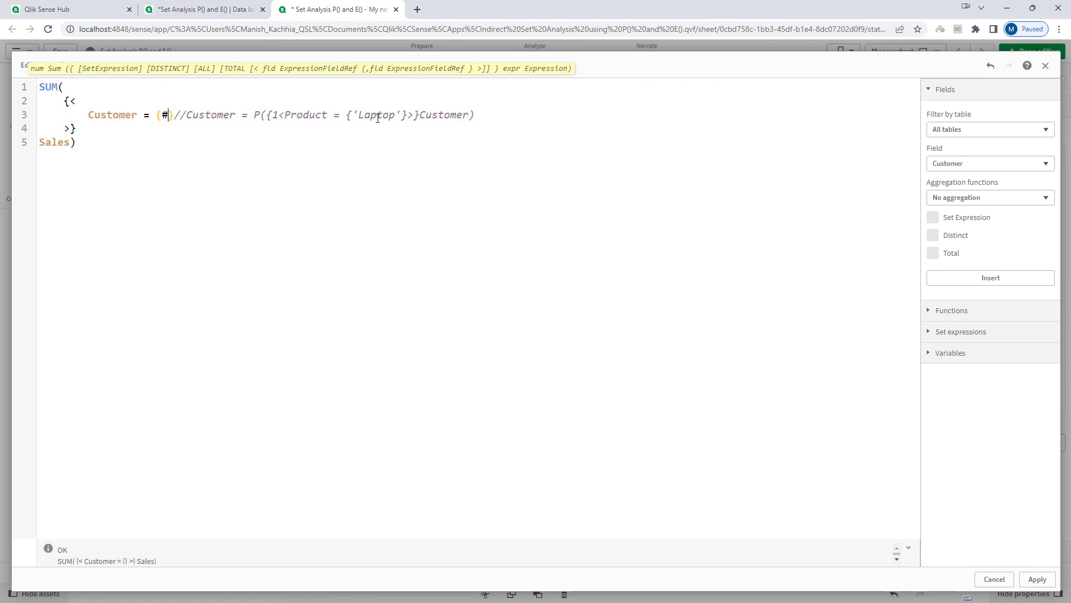
{"action": "type", "text": ",'',''"}
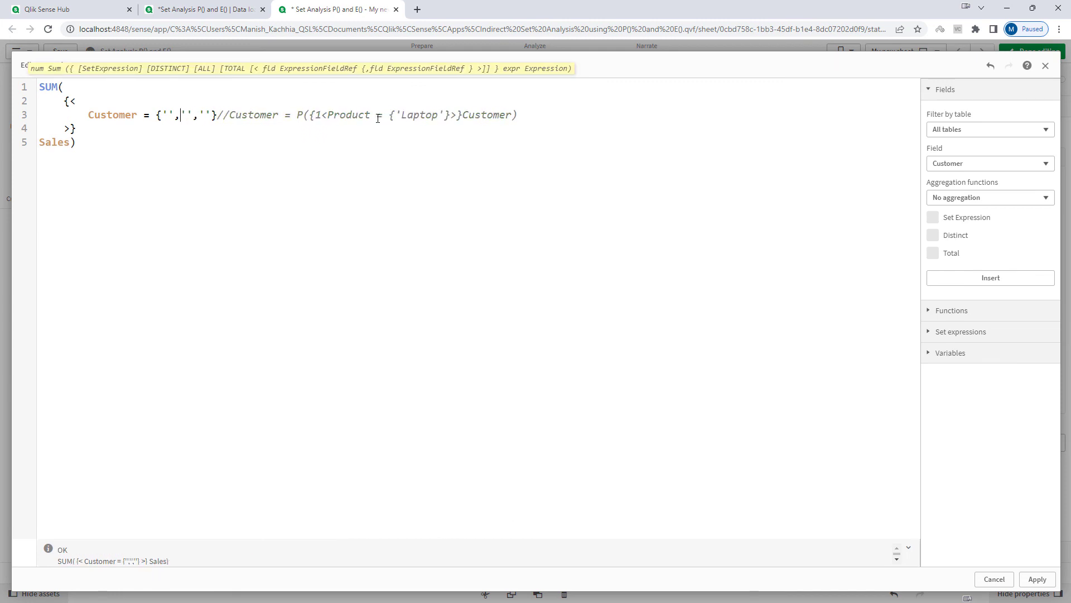
{"action": "type", "text": "AAA"}
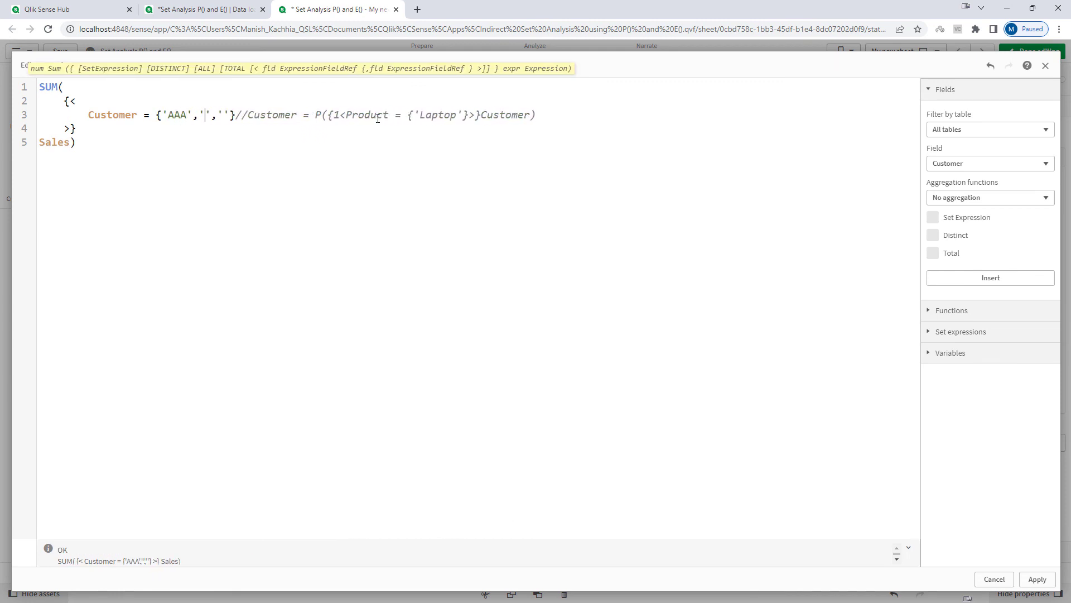
{"action": "type", "text": "BBB"}
{"action": "key", "text": "Right"}
{"action": "key", "text": "Right"}
{"action": "key", "text": "Right"}
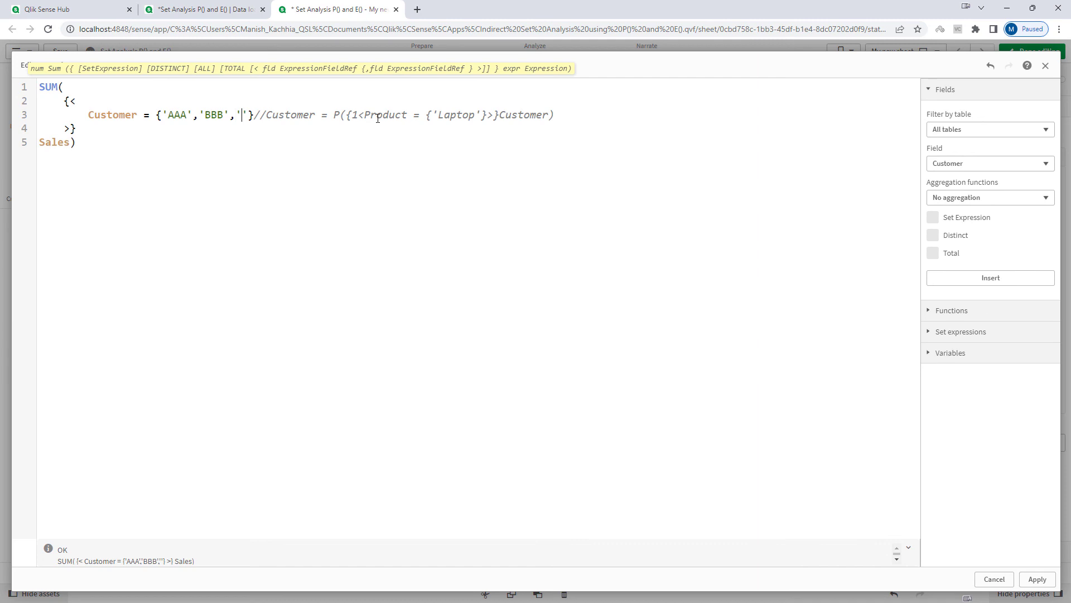
{"action": "type", "text": "CCC"}
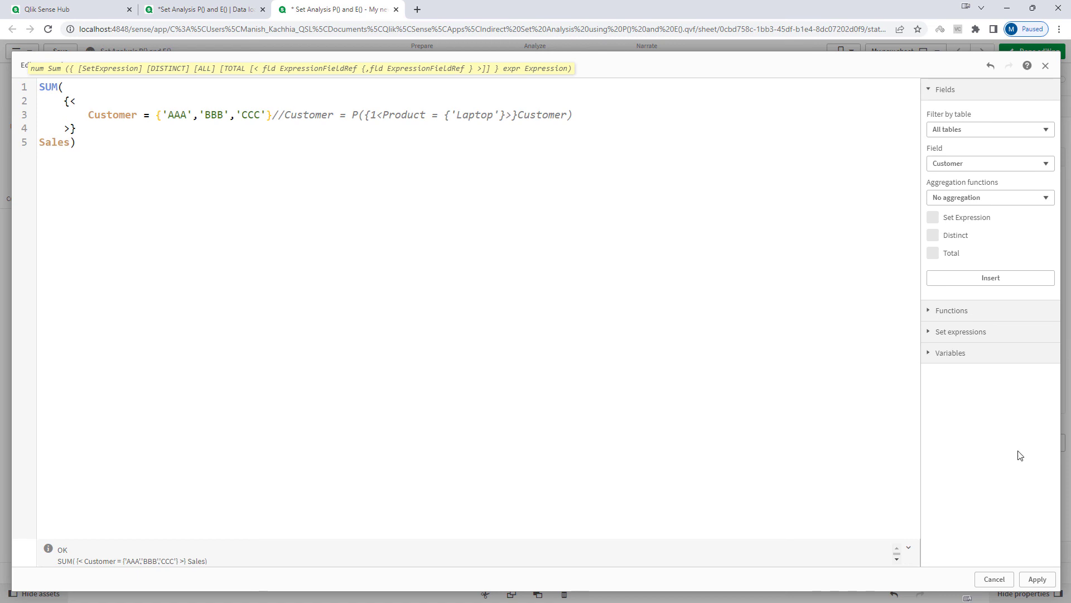
{"action": "left_click", "coordinate": [1038, 579]}
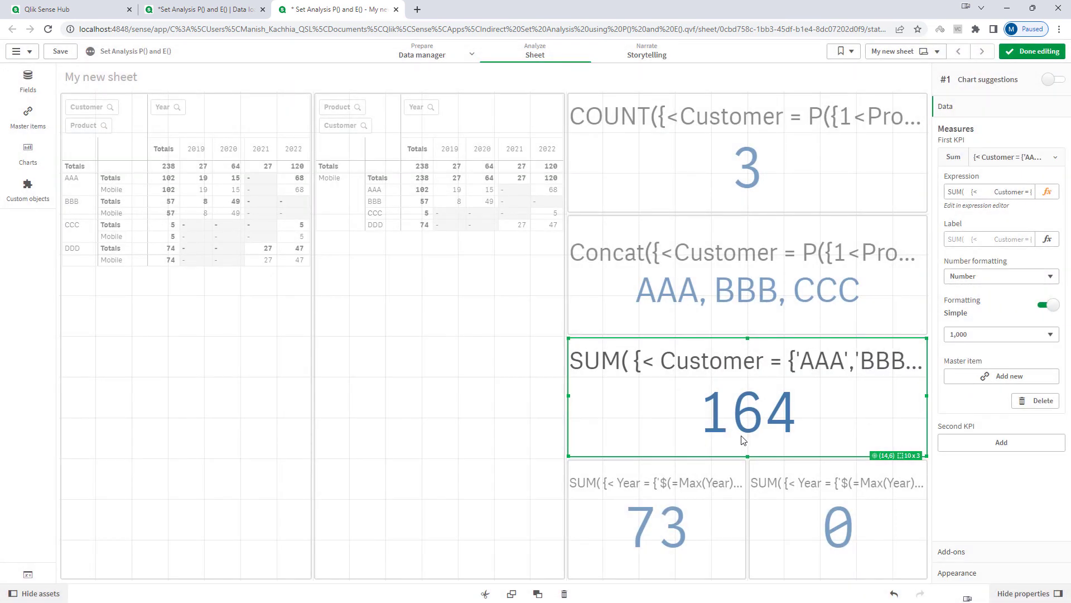
Step: Leave edit mode, clear the selections and filter the sheet to product Mobile again
{"action": "left_click", "coordinate": [1033, 51]}
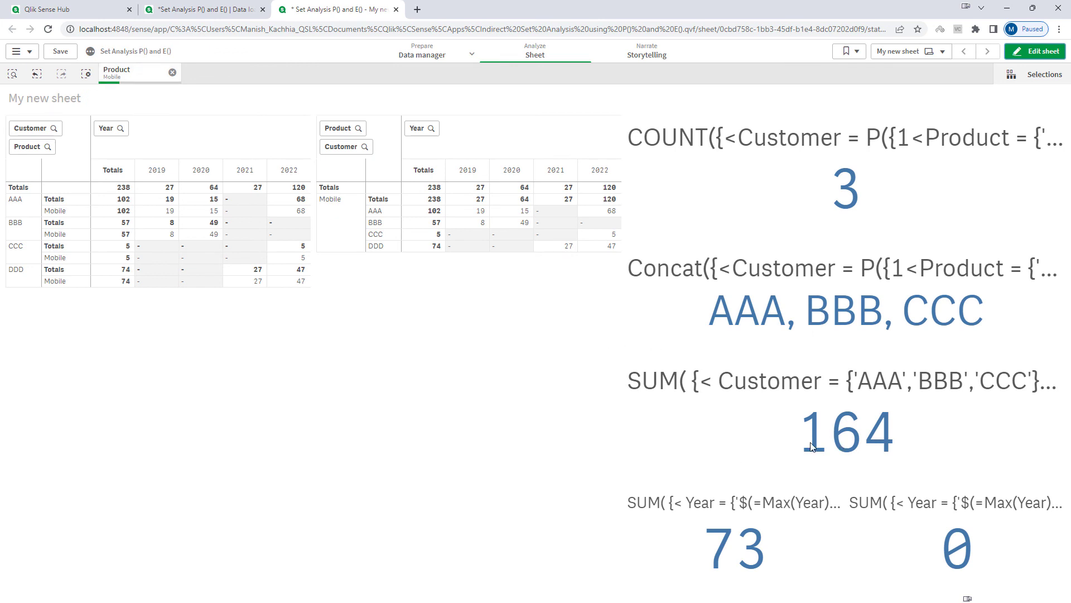
{"action": "left_click", "coordinate": [86, 73]}
{"action": "left_click", "coordinate": [65, 222]}
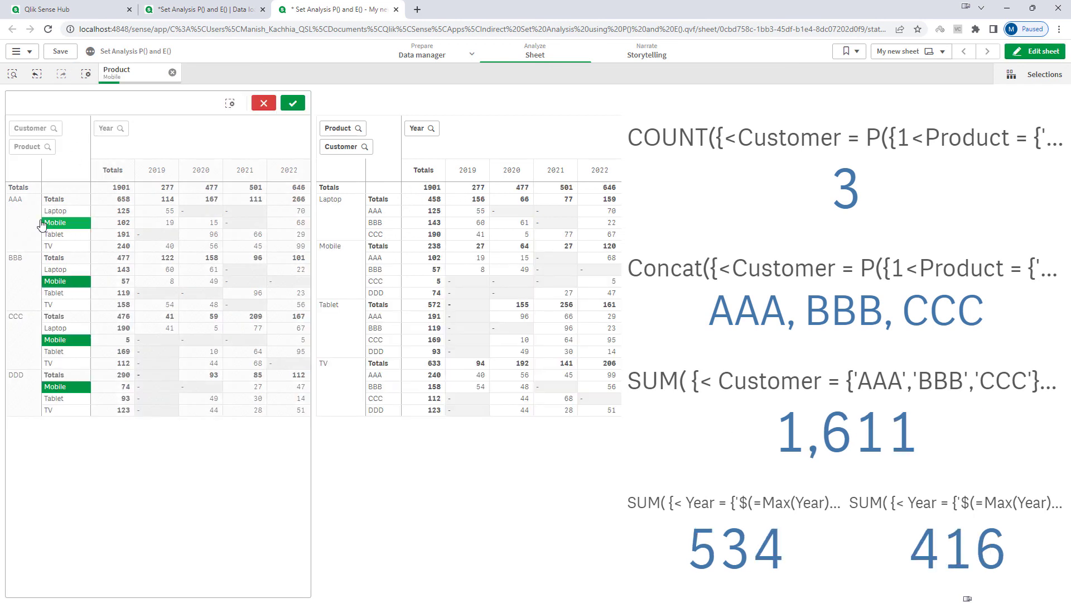
{"action": "left_click", "coordinate": [292, 103]}
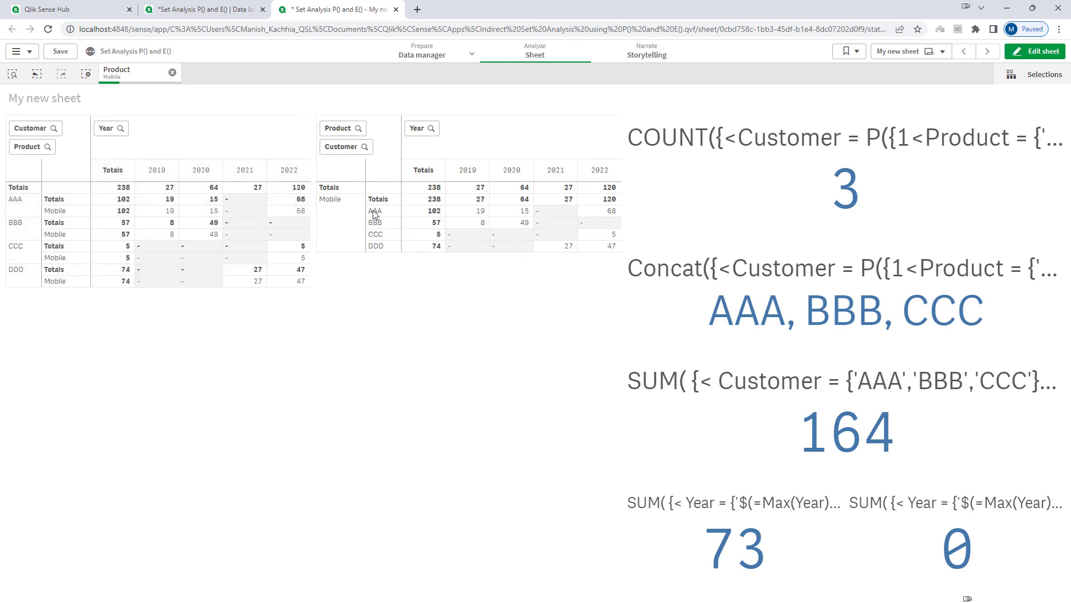
Step: Add customers AAA, BBB and CCC to the Mobile selection, and clear all selections
{"action": "left_click", "coordinate": [375, 212]}
{"action": "left_click", "coordinate": [375, 222]}
{"action": "left_click", "coordinate": [375, 235]}
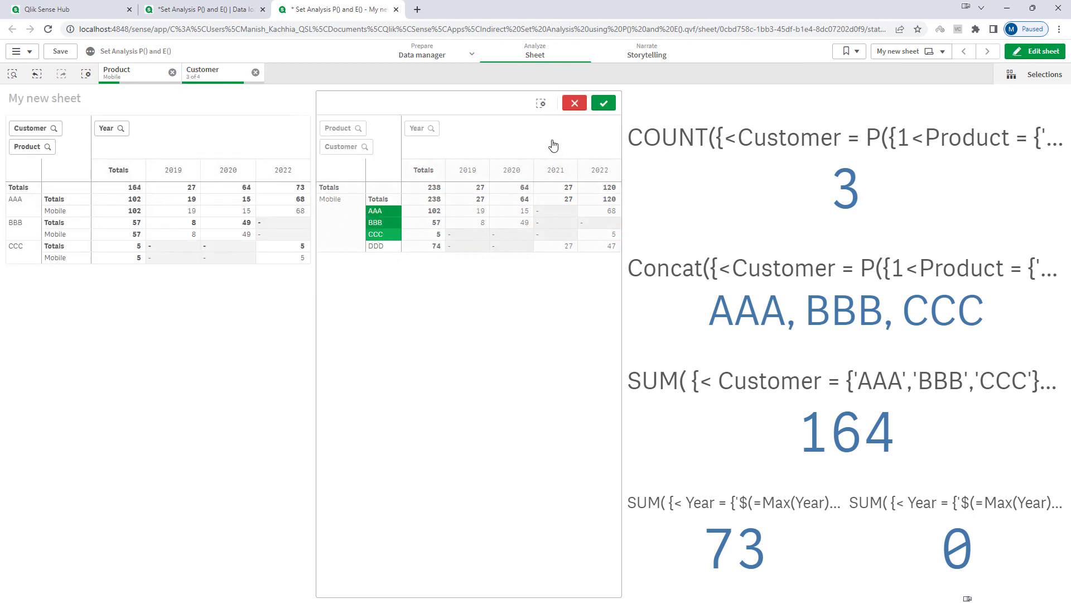
{"action": "left_click", "coordinate": [603, 102]}
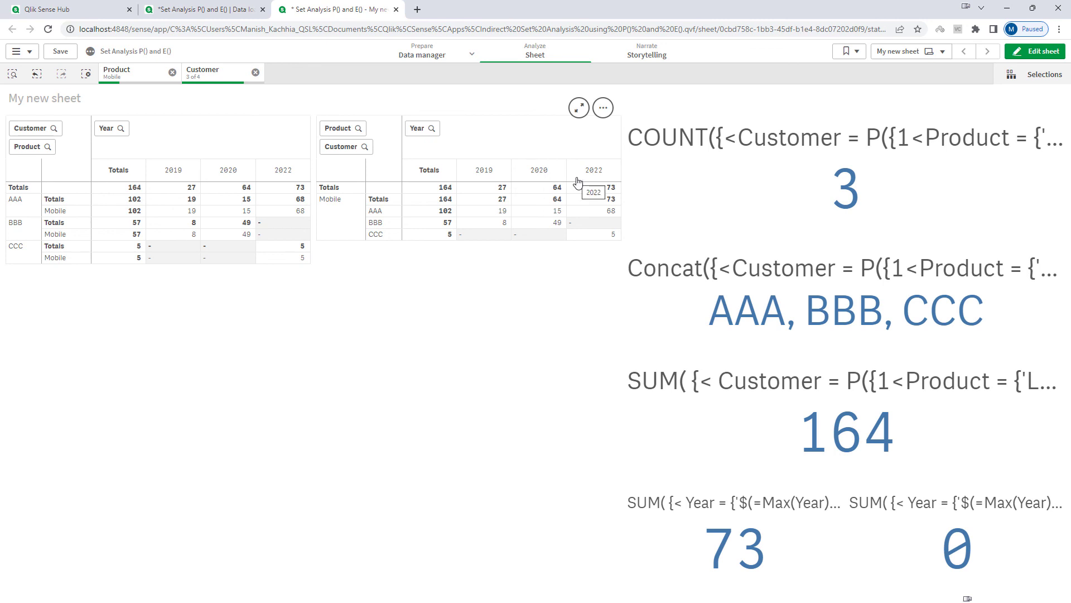
{"action": "key", "text": "ctrl+shift+d"}
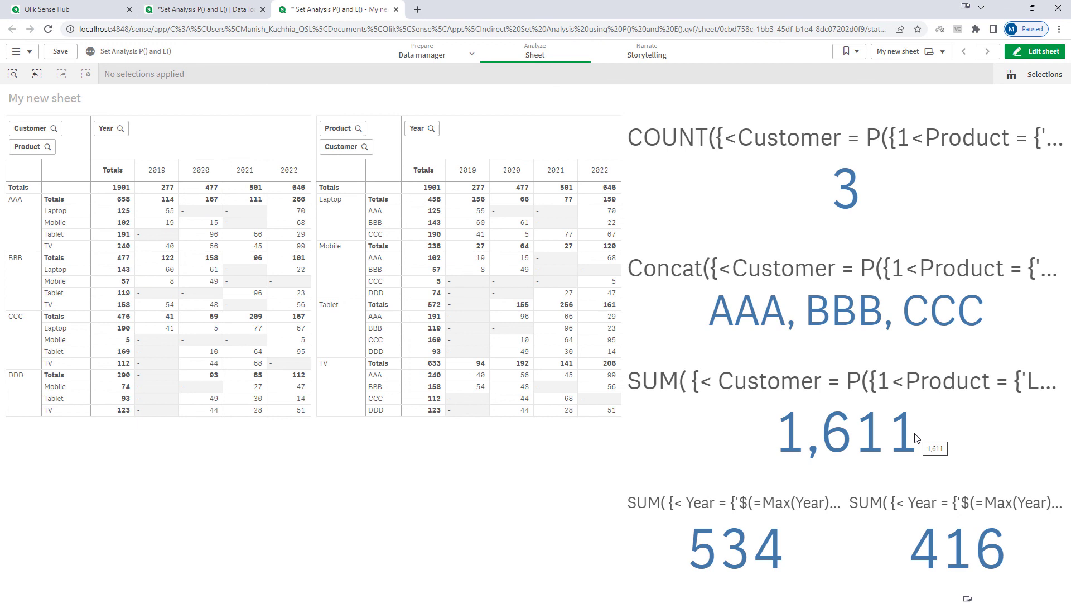
Step: Add set identifier 1 to the outer set expression, before the Customer modifier, in the SUM KPI without a Year modifier
{"action": "left_click", "coordinate": [1035, 51]}
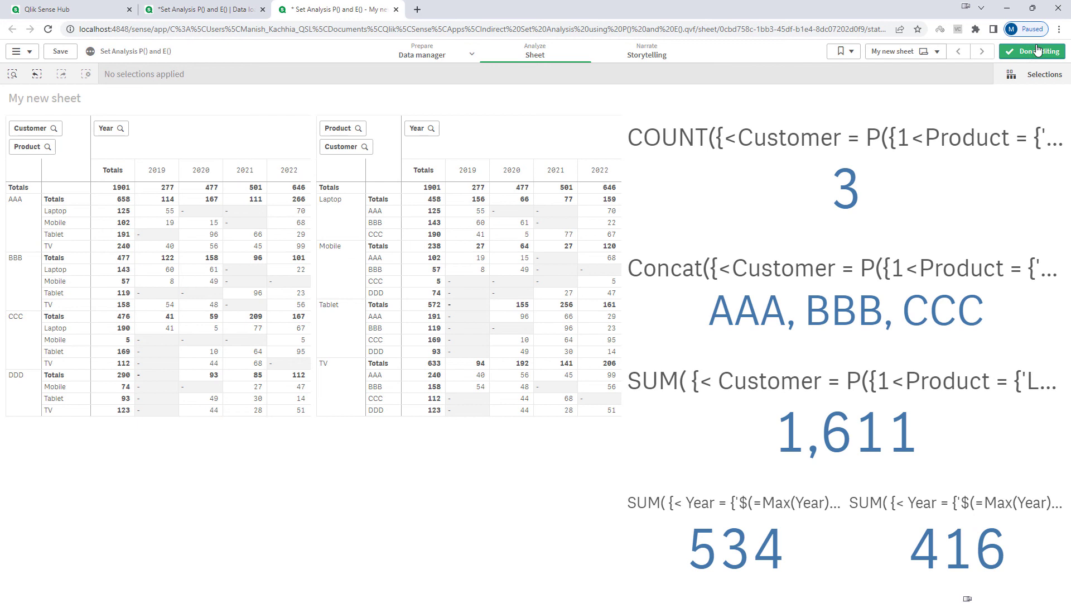
{"action": "left_click", "coordinate": [849, 399]}
{"action": "left_click", "coordinate": [1047, 191]}
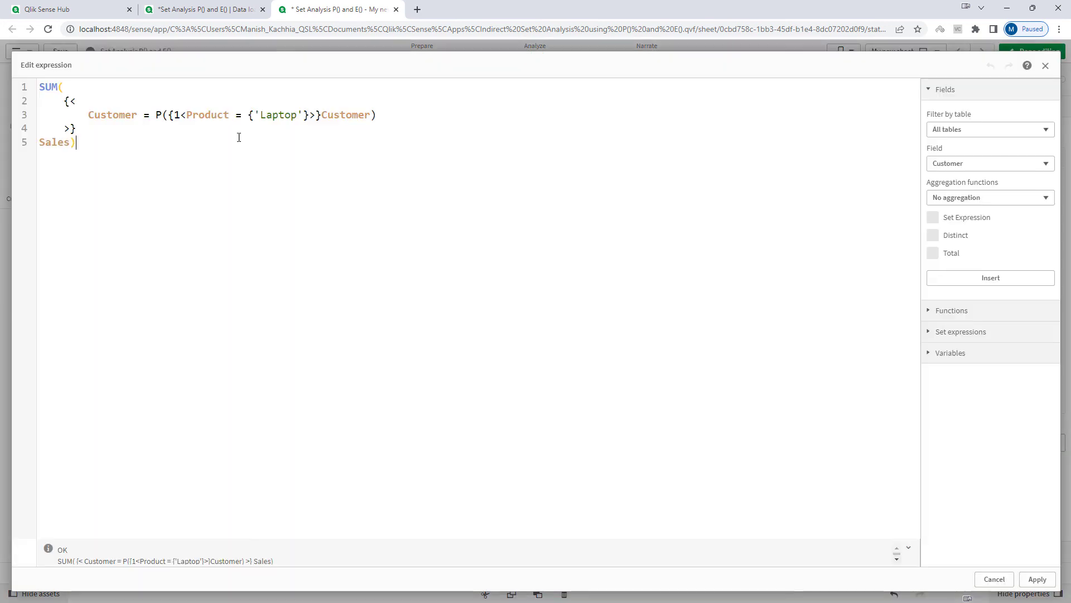
{"action": "double_click", "coordinate": [177, 113]}
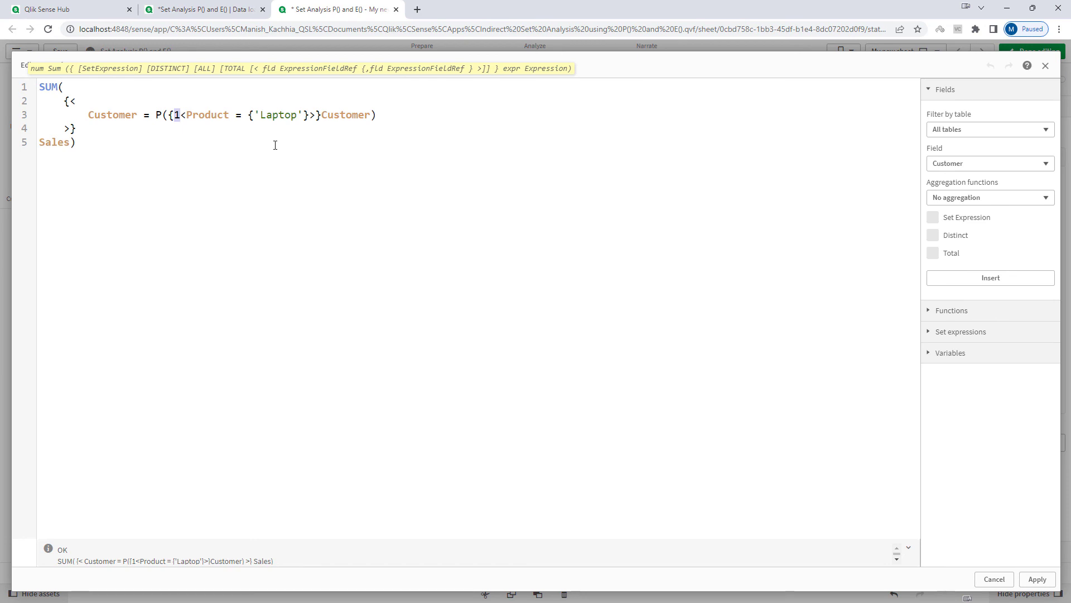
{"action": "type", "text": "1"}
{"action": "left_click", "coordinate": [1038, 579]}
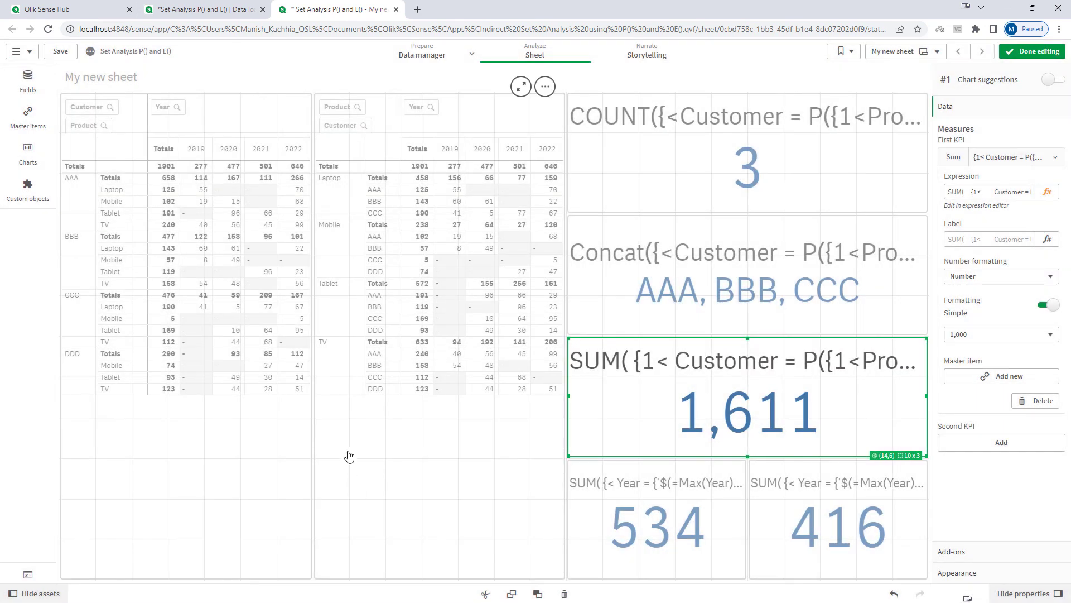
Step: Leave edit mode, filter the sheet to customer BBB, and clear the selection
{"action": "left_click", "coordinate": [1032, 51]}
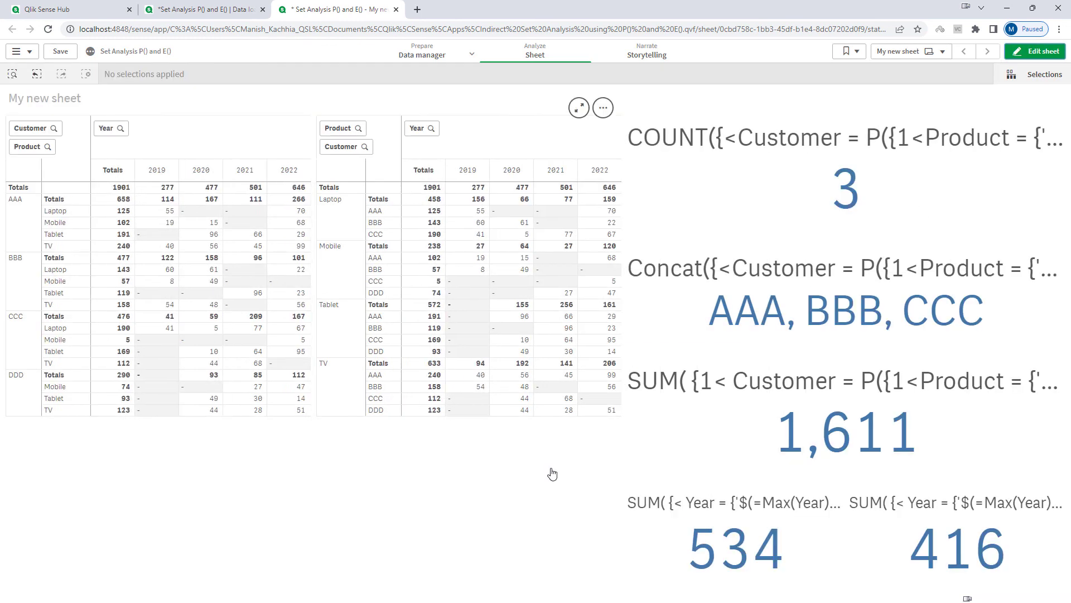
{"action": "left_click", "coordinate": [25, 282]}
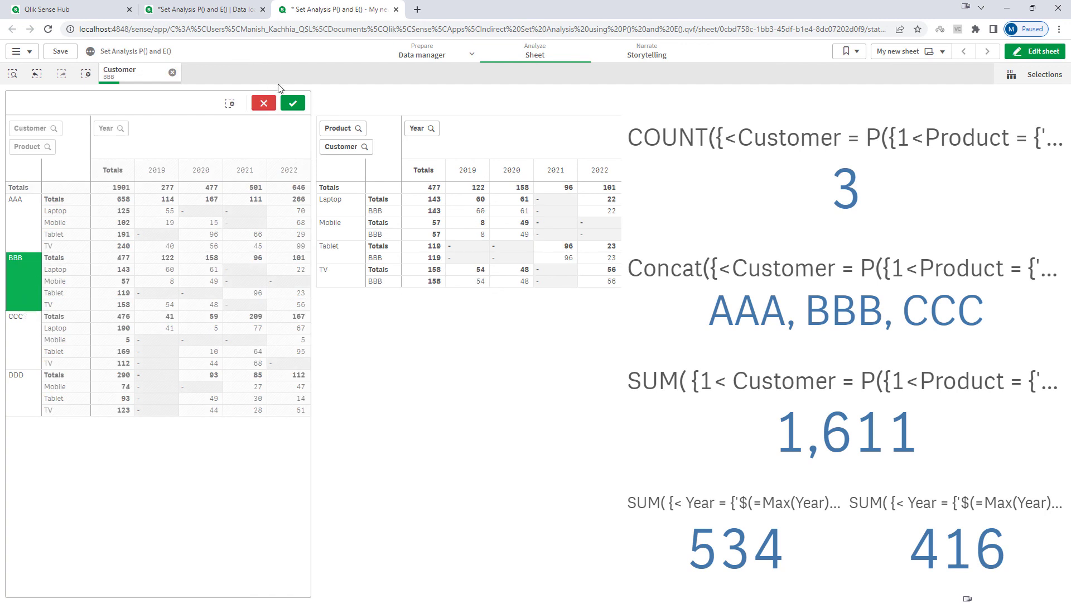
{"action": "left_click", "coordinate": [293, 102]}
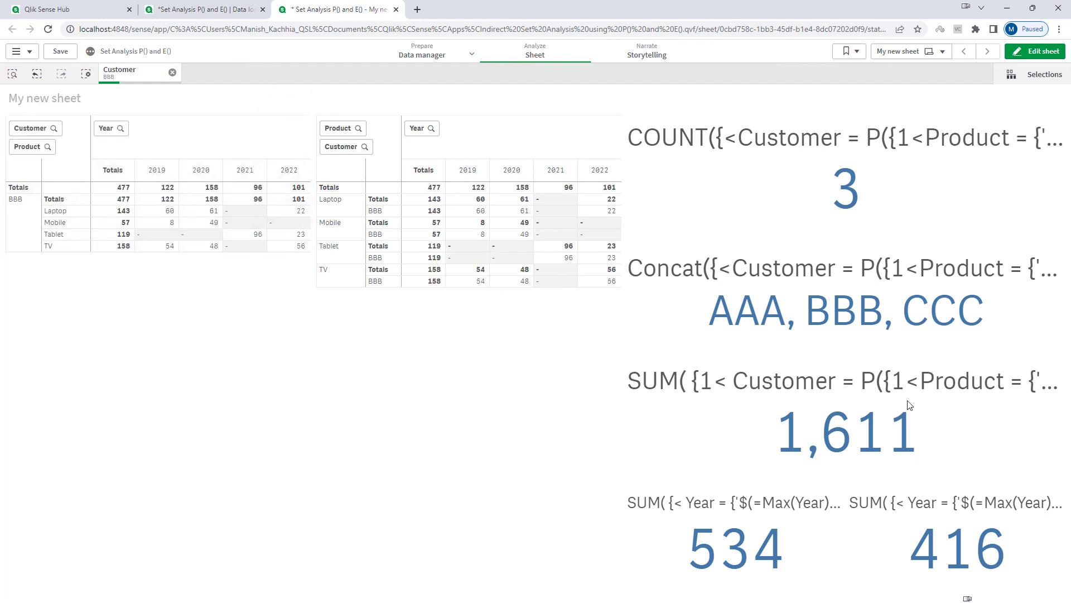
{"action": "left_click", "coordinate": [86, 74]}
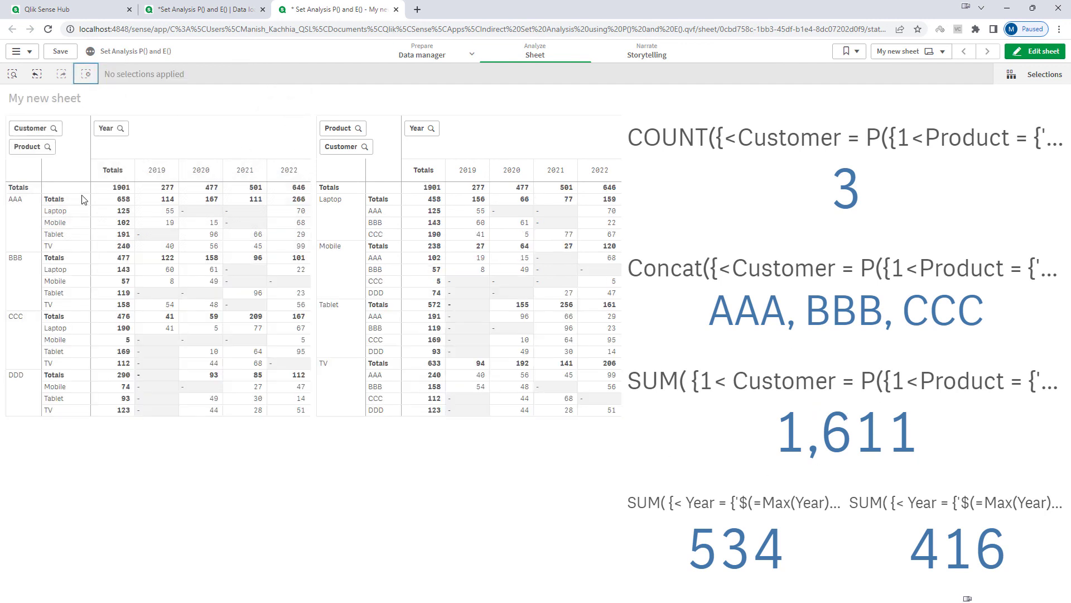